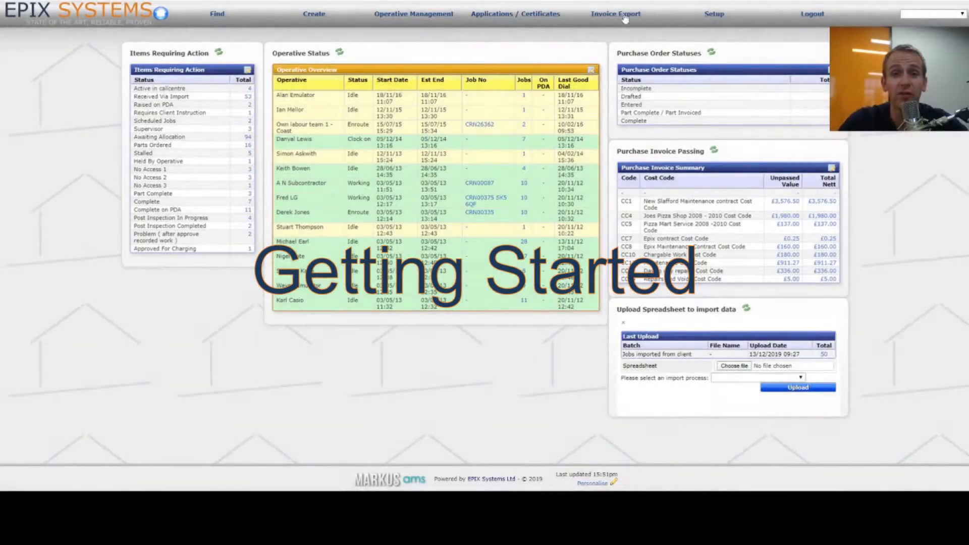
# Step: Search Operative Setup for the new operative's name, find no results, and start a new entry
pyautogui.click(710, 18)
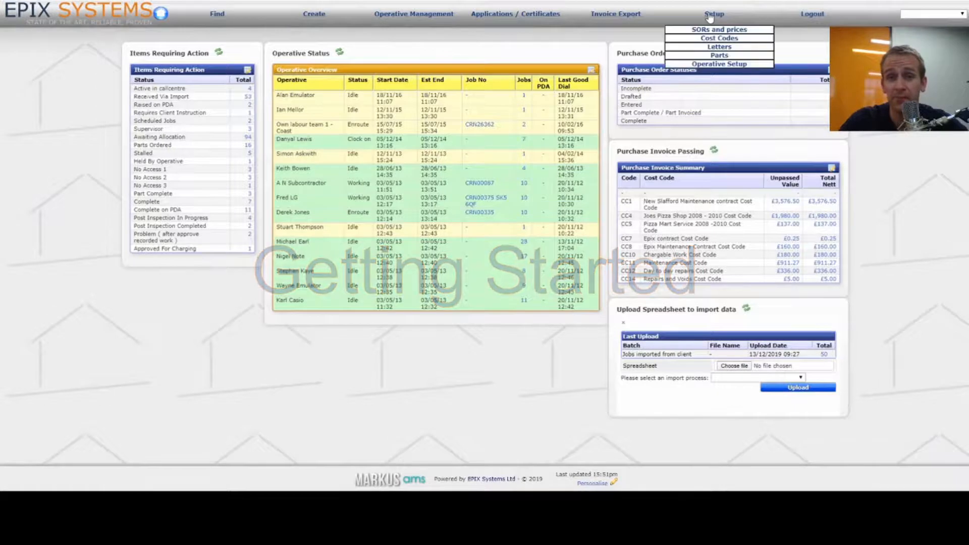
pyautogui.click(751, 64)
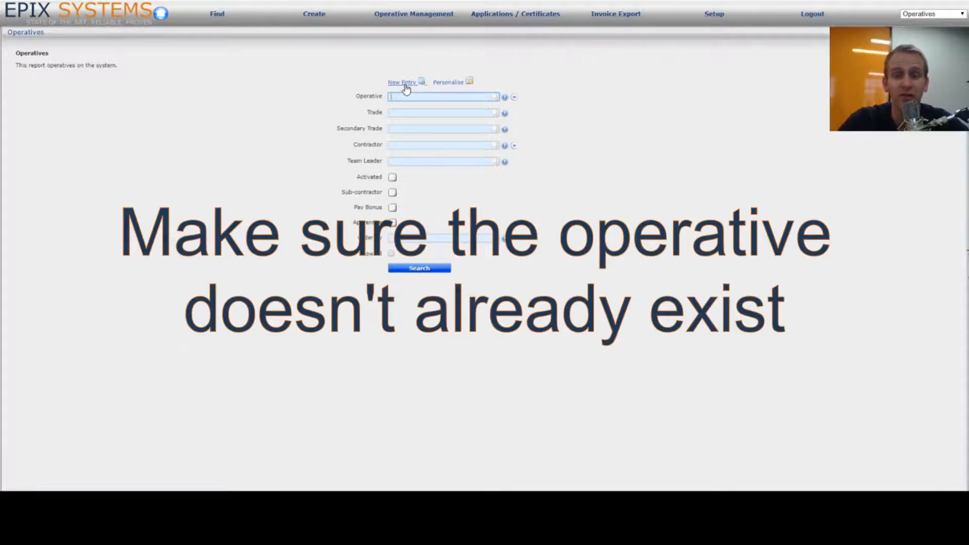
pyautogui.write('john')
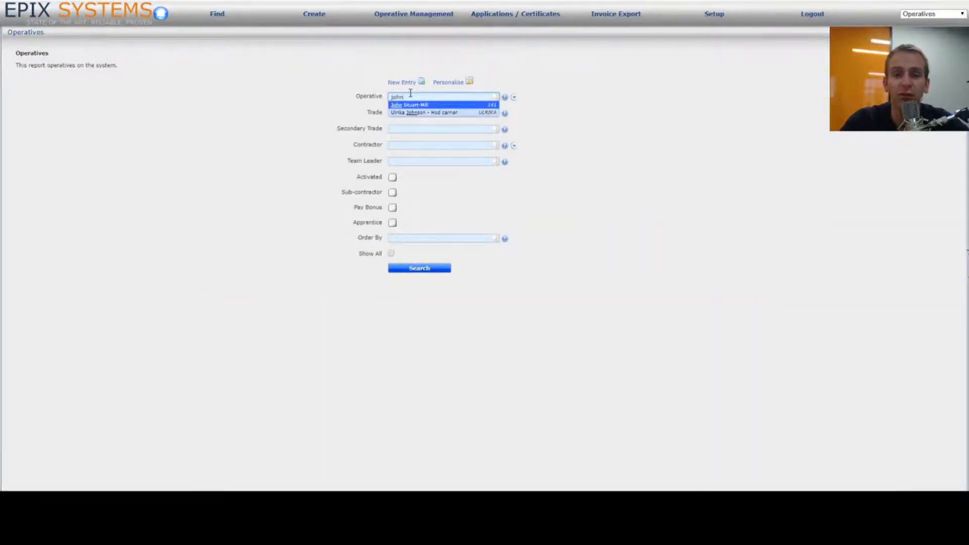
pyautogui.write(' sm')
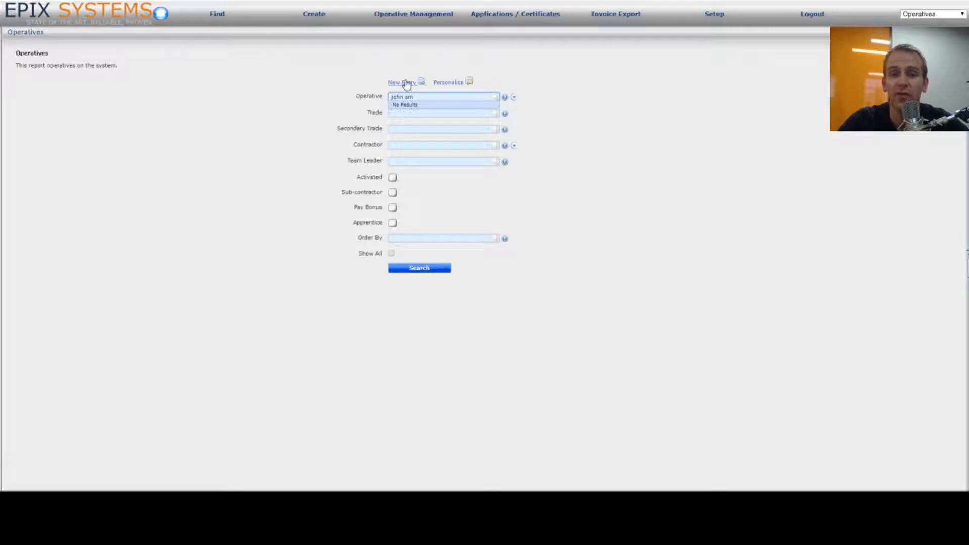
pyautogui.click(406, 83)
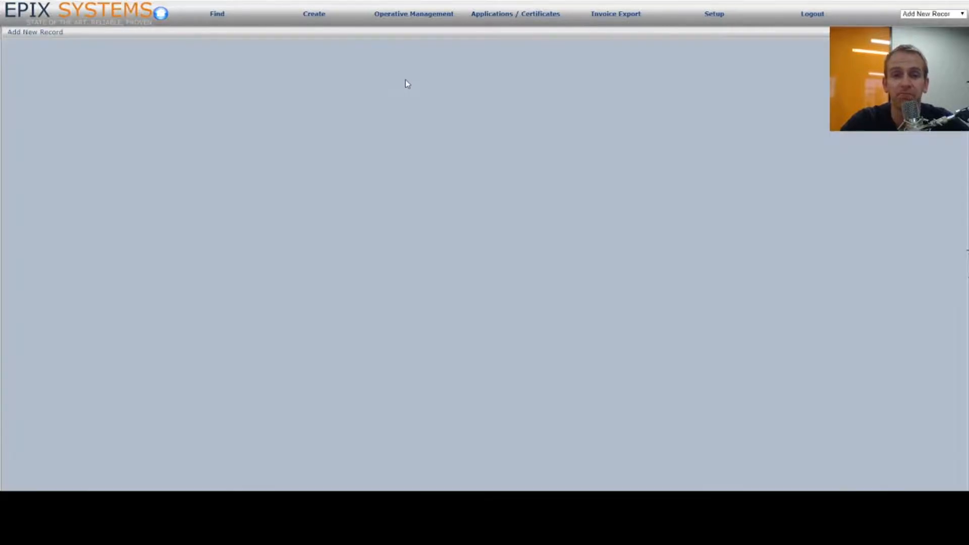
# Step: Enter reference JSm, the operative's full name, and their e-mail address
pyautogui.click(202, 128)
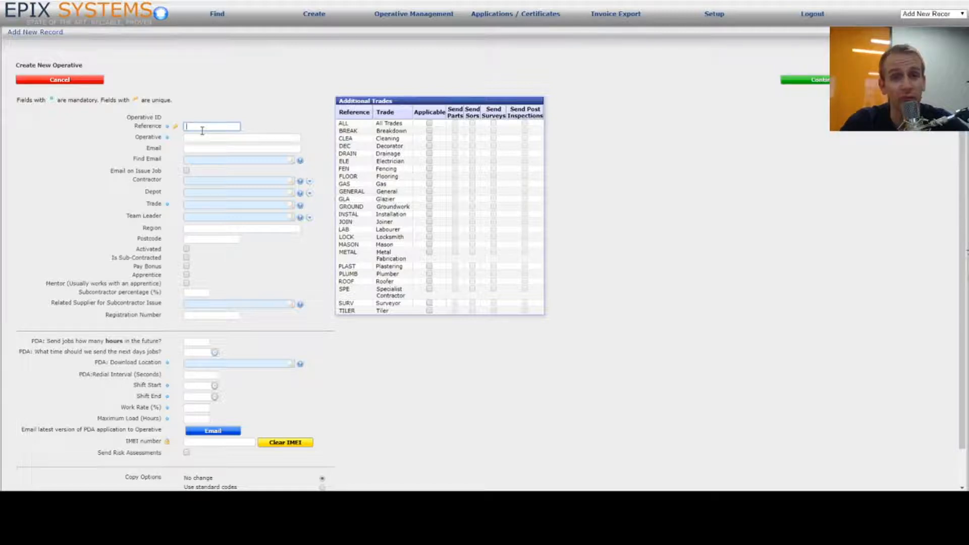
pyautogui.write('JS')
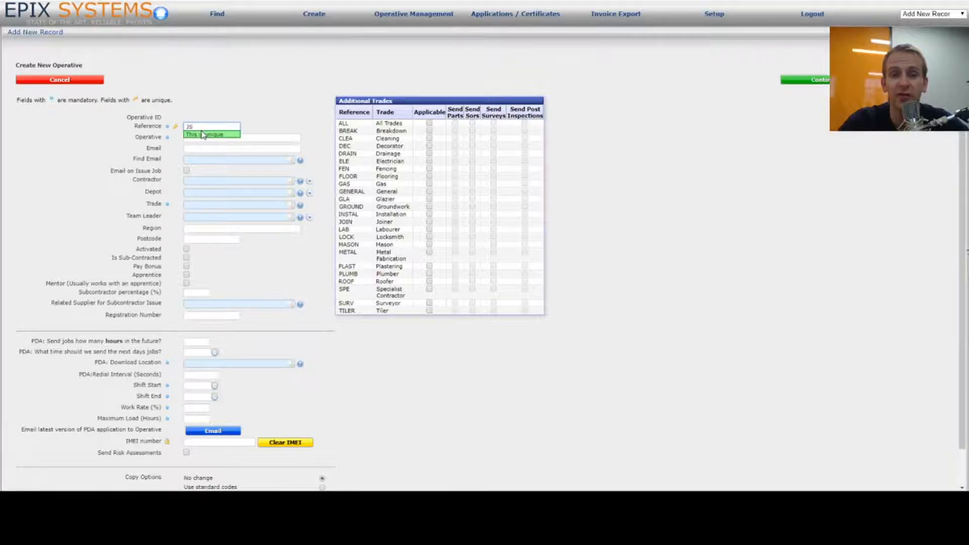
pyautogui.write('m')
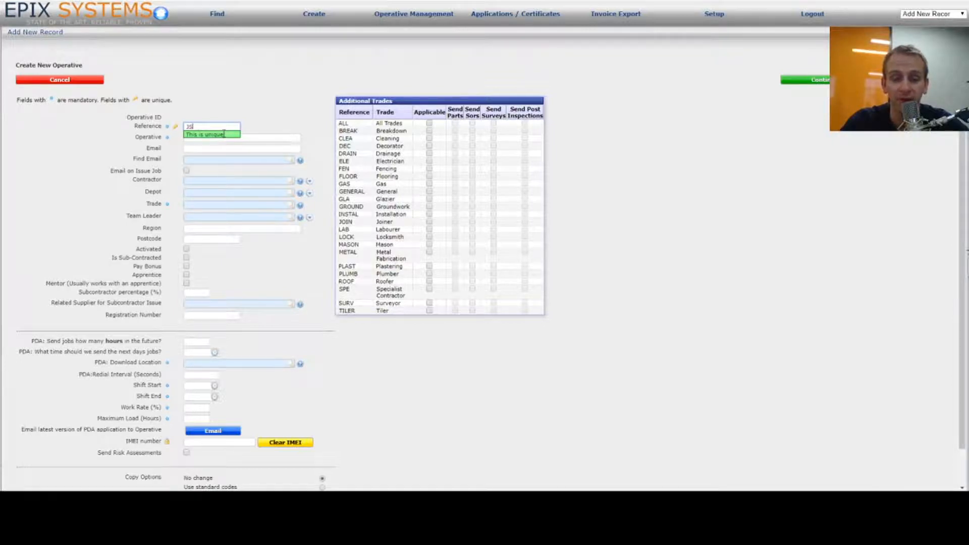
pyautogui.press('Tab')
pyautogui.write('John Smith')
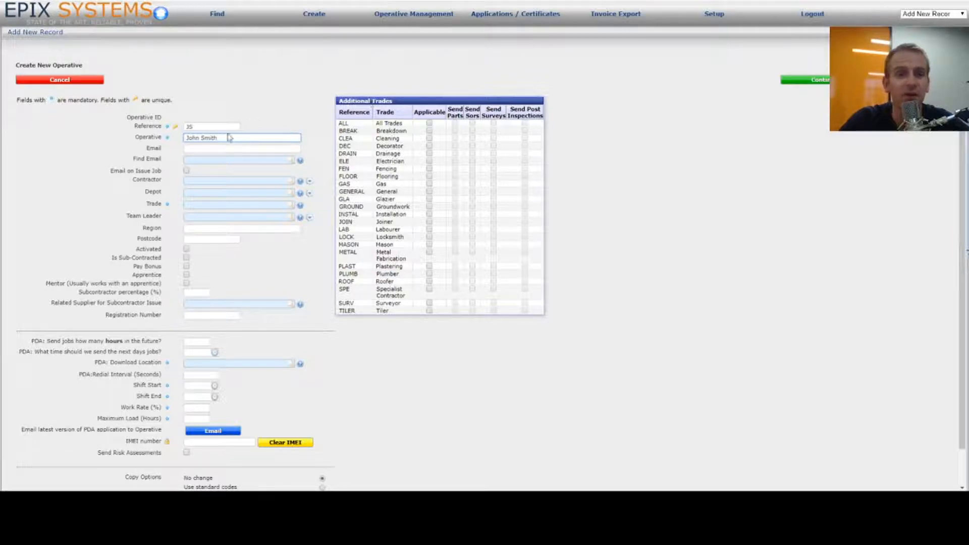
pyautogui.click(196, 149)
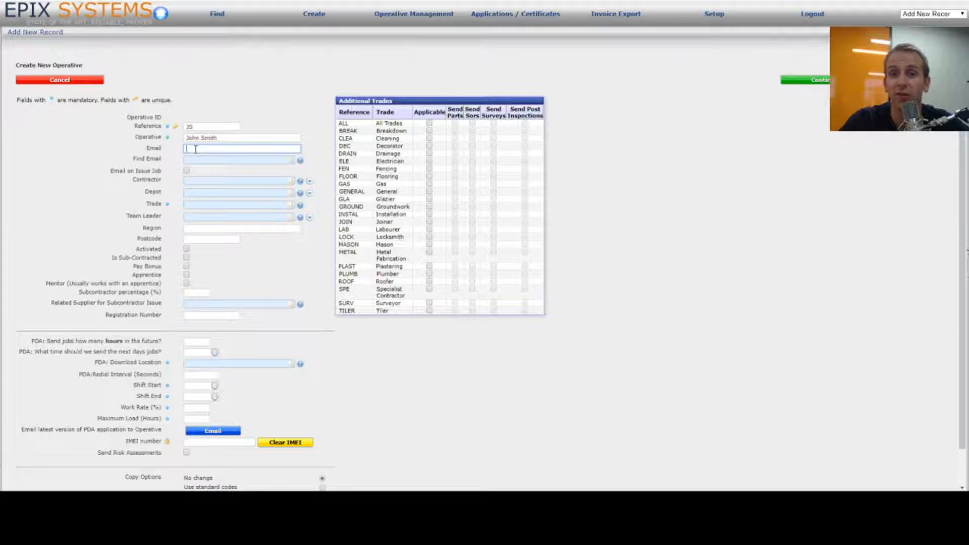
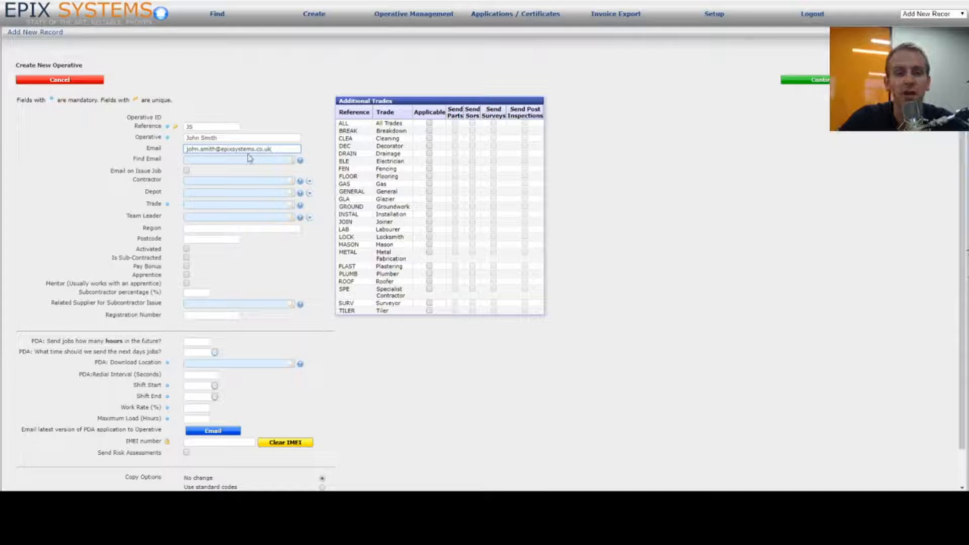
# Step: Tick the option to e-mail the operative whenever a job is issued
pyautogui.click(229, 157)
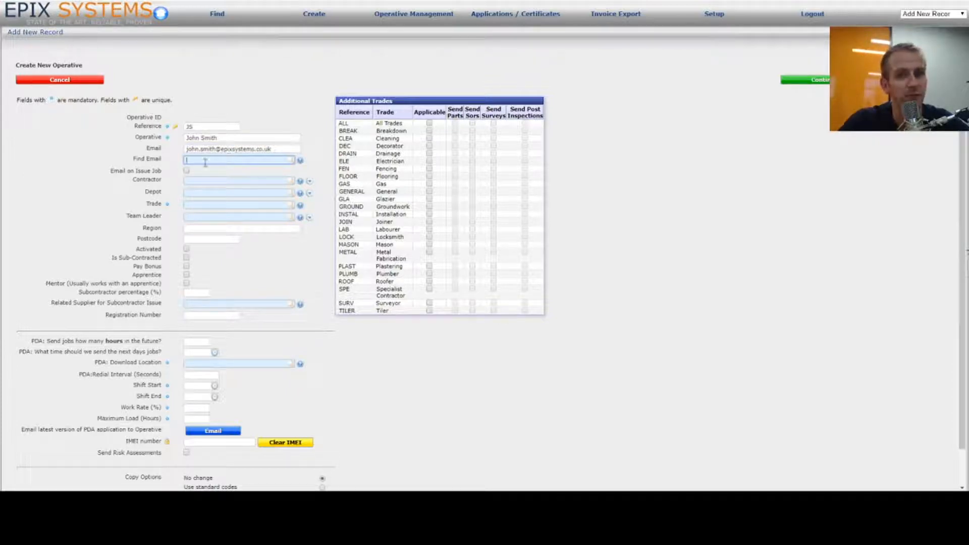
pyautogui.click(187, 173)
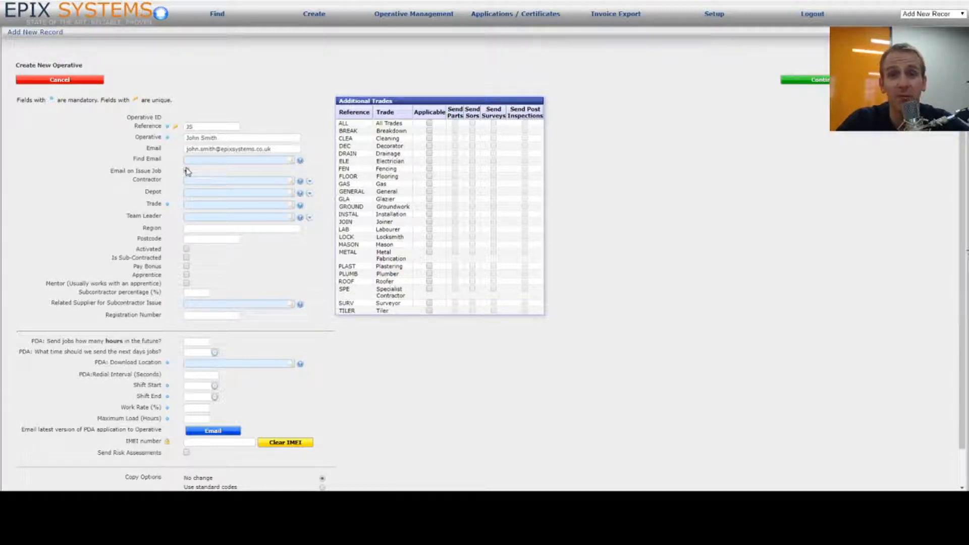
pyautogui.click(186, 171)
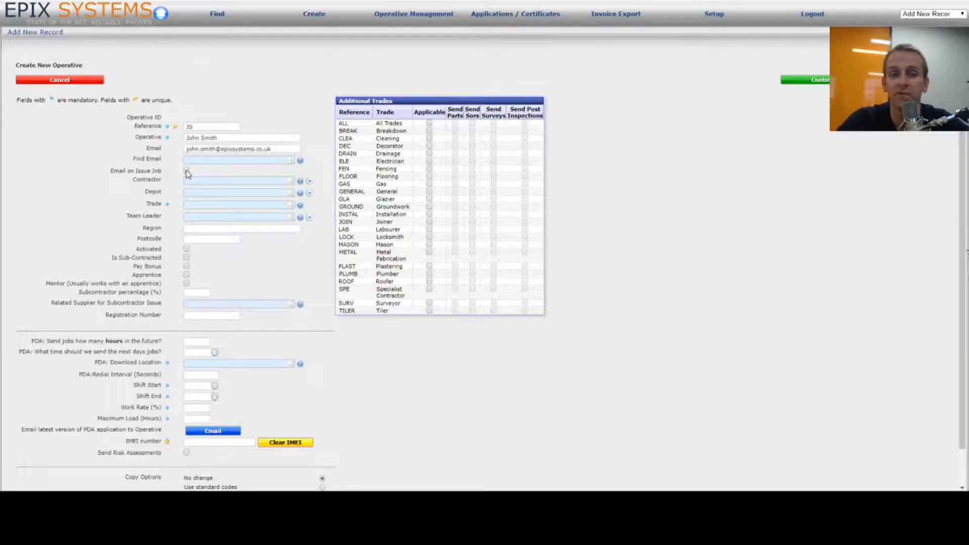
# Step: Assign A N Maintenance (S) as contractor, then clear the contractor field again
pyautogui.click(230, 181)
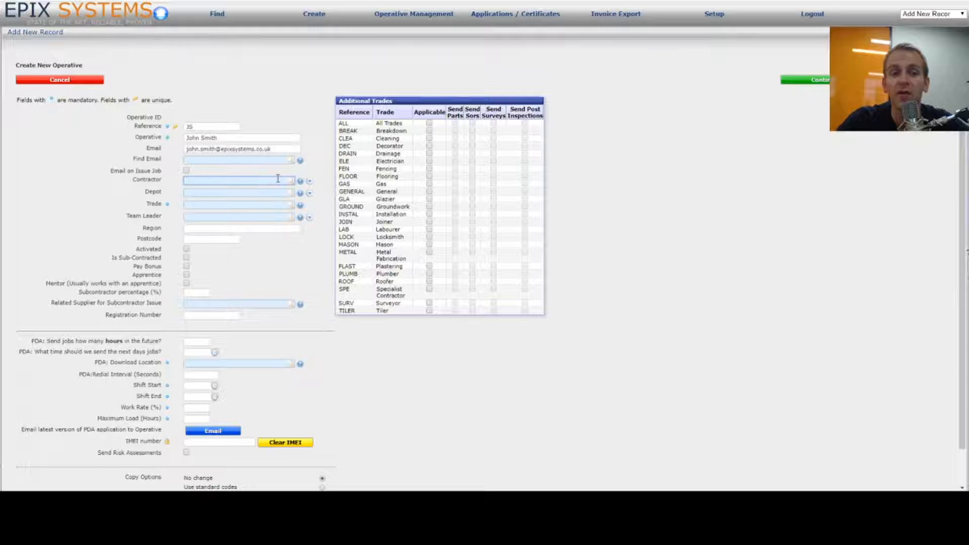
pyautogui.click(196, 193)
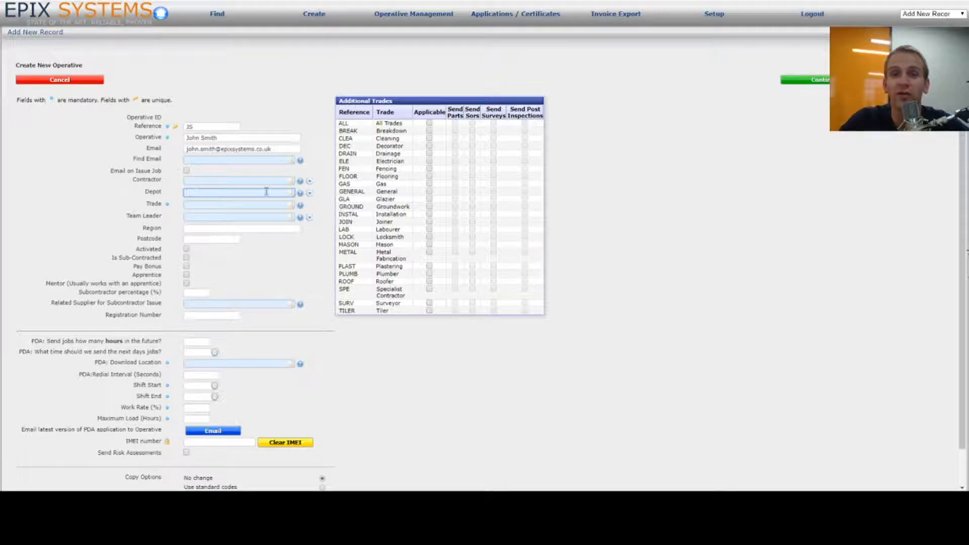
pyautogui.click(216, 180)
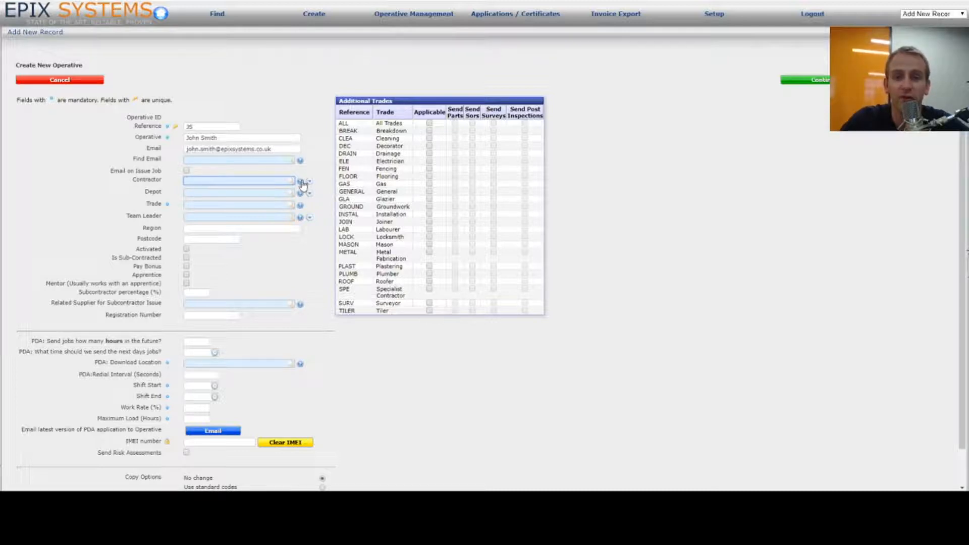
pyautogui.write('a')
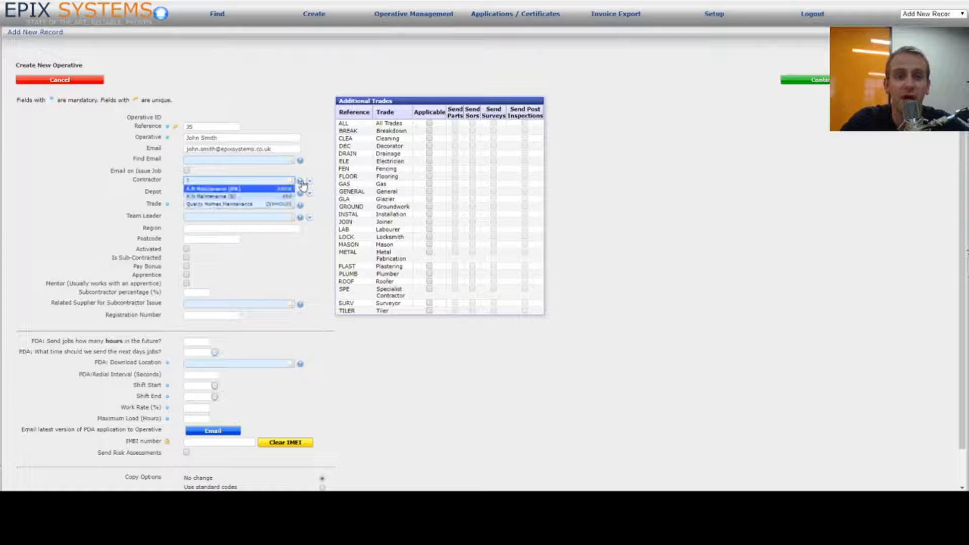
pyautogui.click(254, 198)
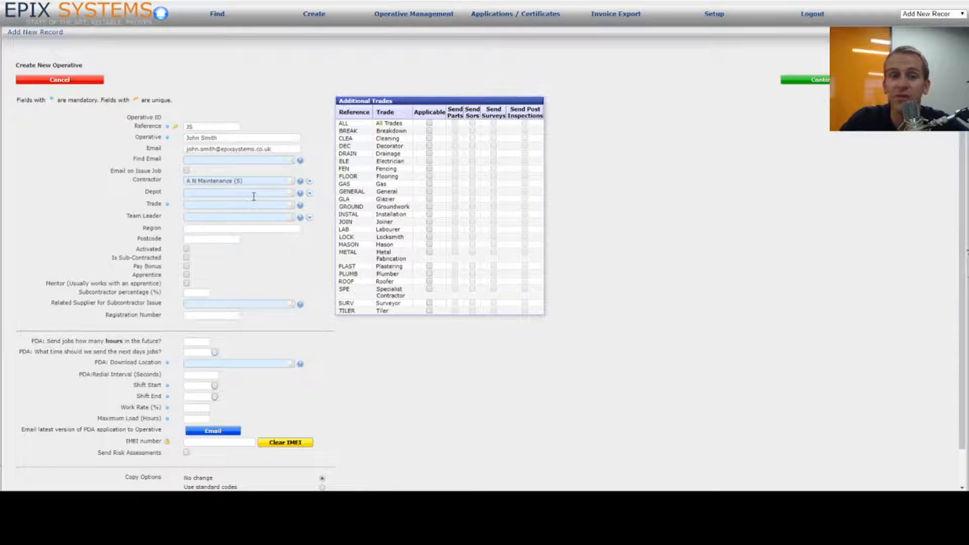
pyautogui.moveTo(293, 181); pyautogui.dragTo(147, 181)
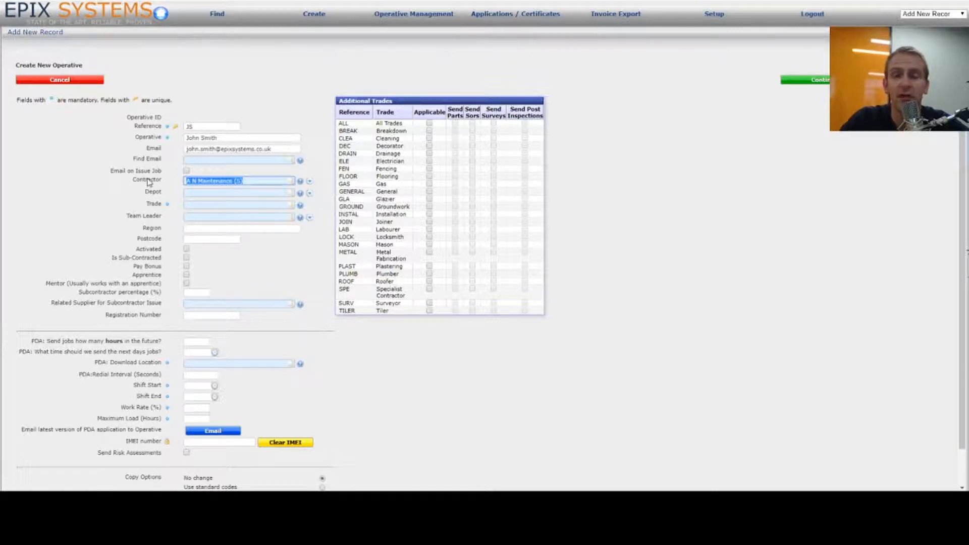
pyautogui.press('BackSpace')
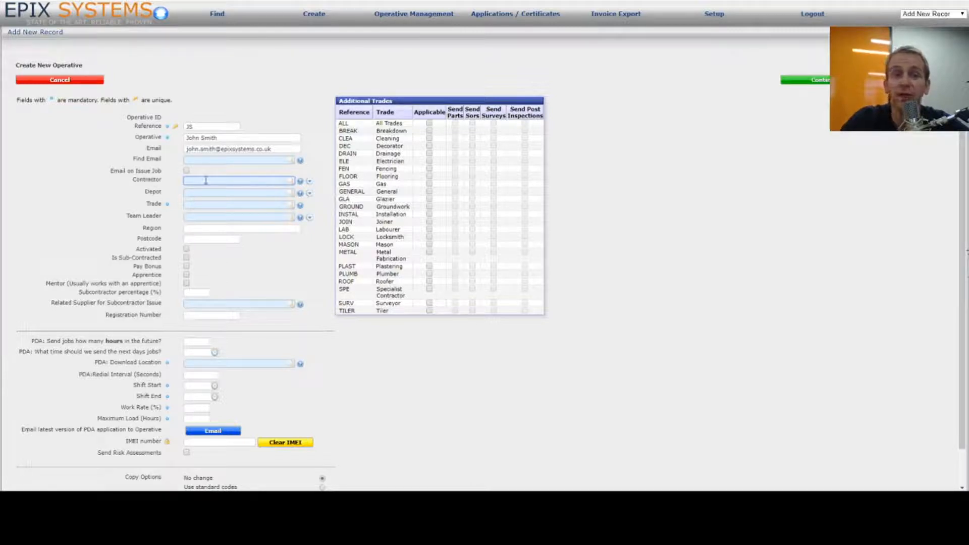
# Step: Look up the available depots by entering '?' in the Depot field
pyautogui.click(237, 194)
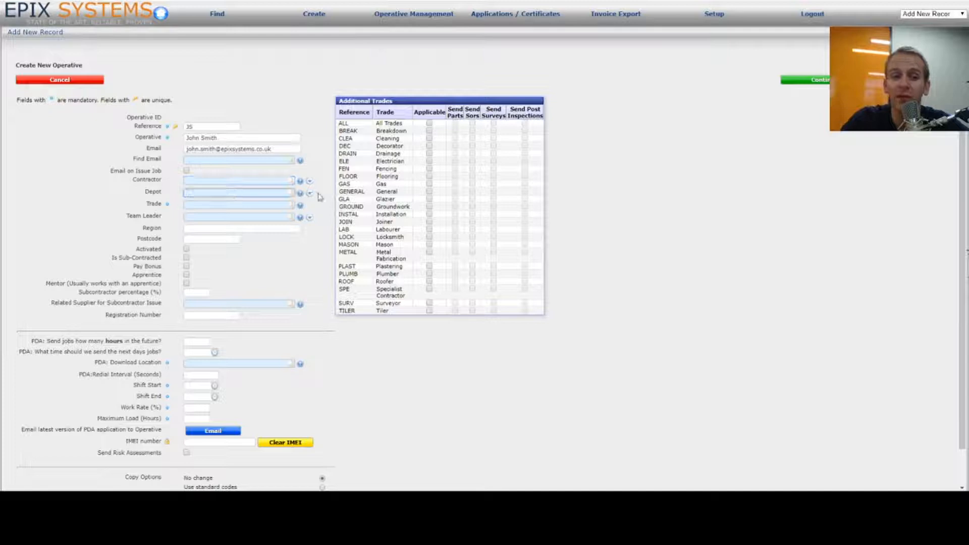
pyautogui.write('?')
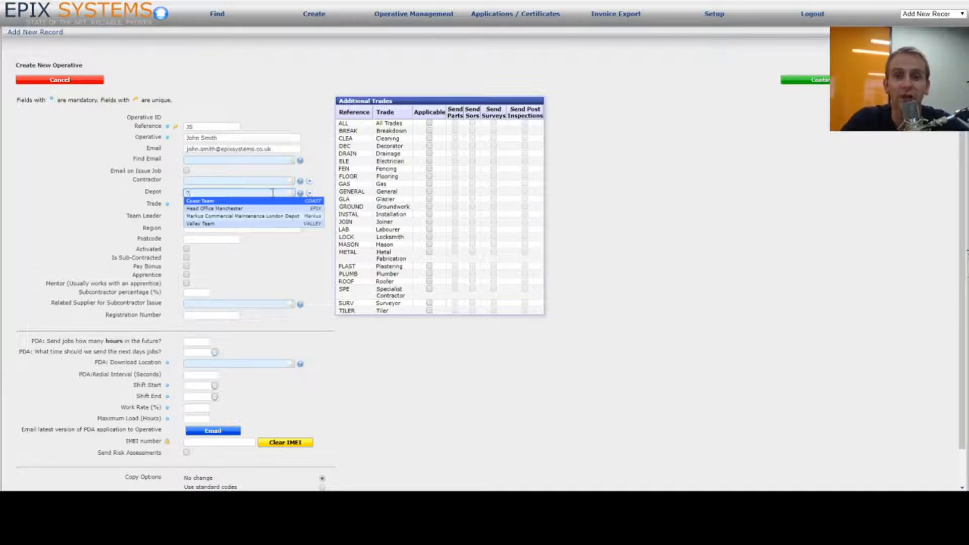
pyautogui.click(202, 181)
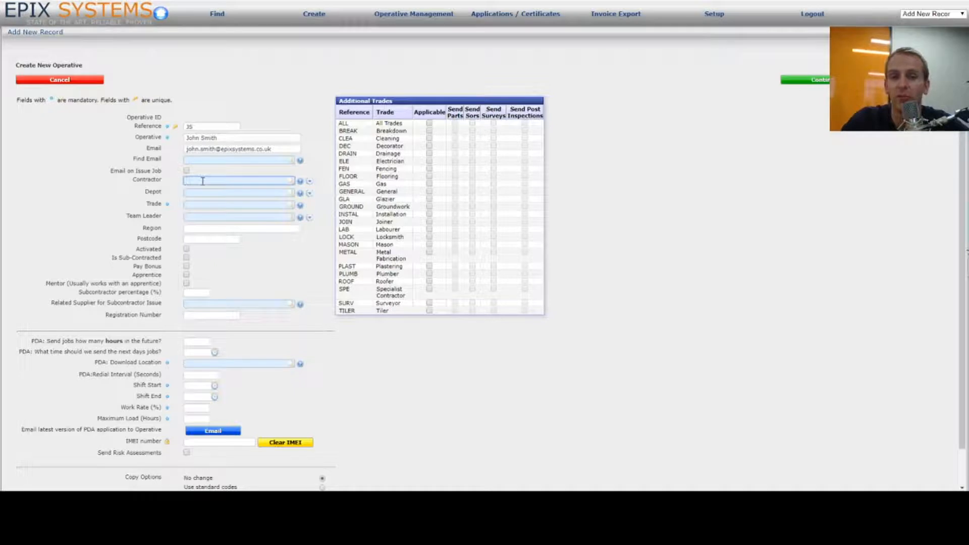
# Step: Set the trade to Electrician ELE by picking it from the 'elec' suggestions
pyautogui.click(204, 204)
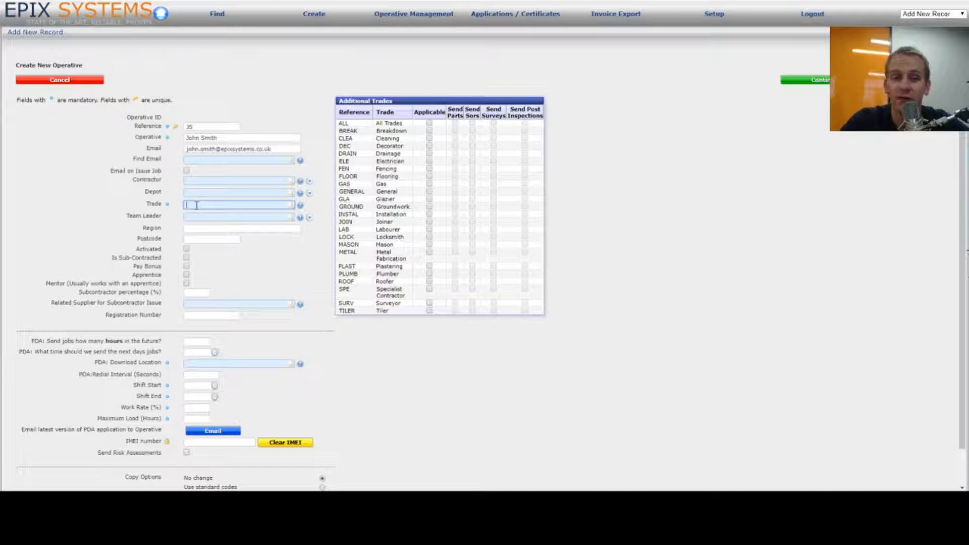
pyautogui.write('elec')
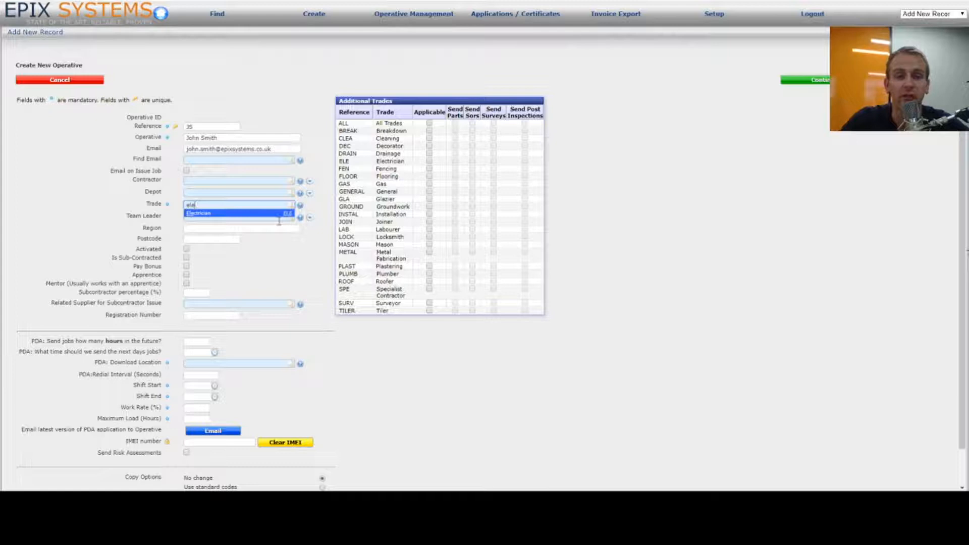
pyautogui.click(245, 213)
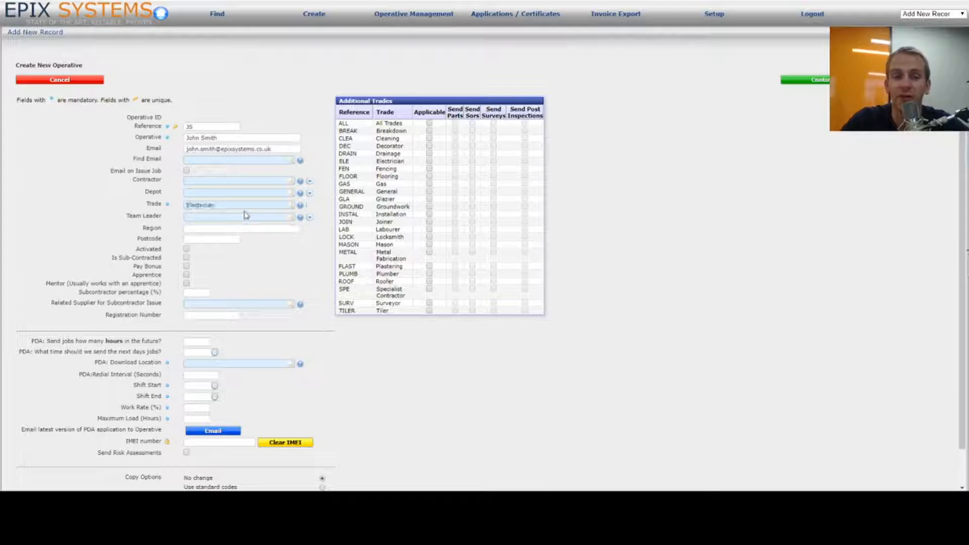
pyautogui.click(204, 216)
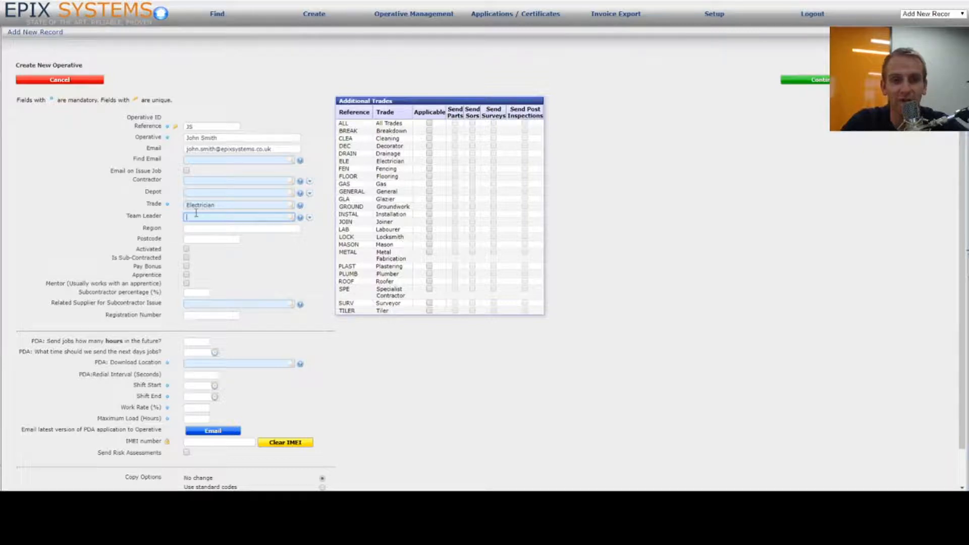
# Step: Clear the typed region so it stays empty, and enter the operative's postcode
pyautogui.click(211, 229)
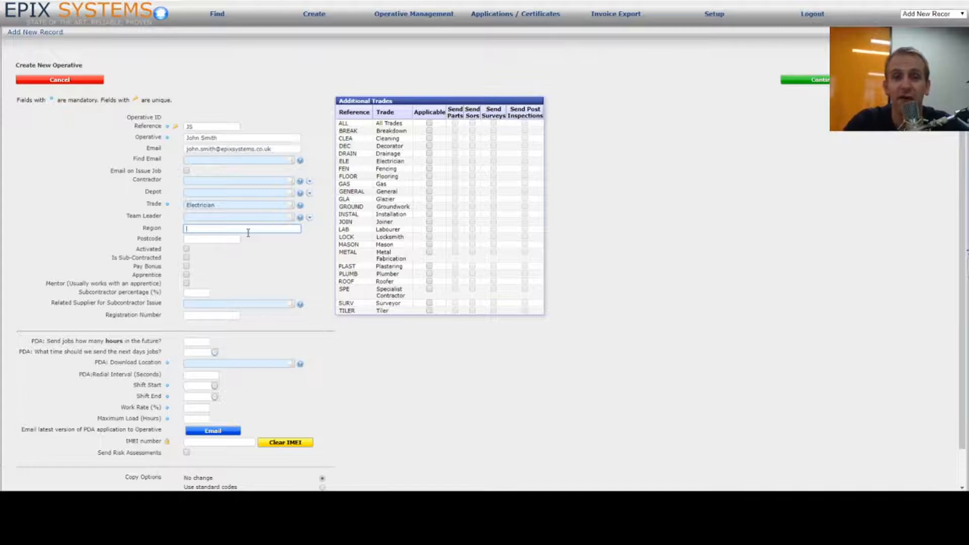
pyautogui.write('Stockpot')
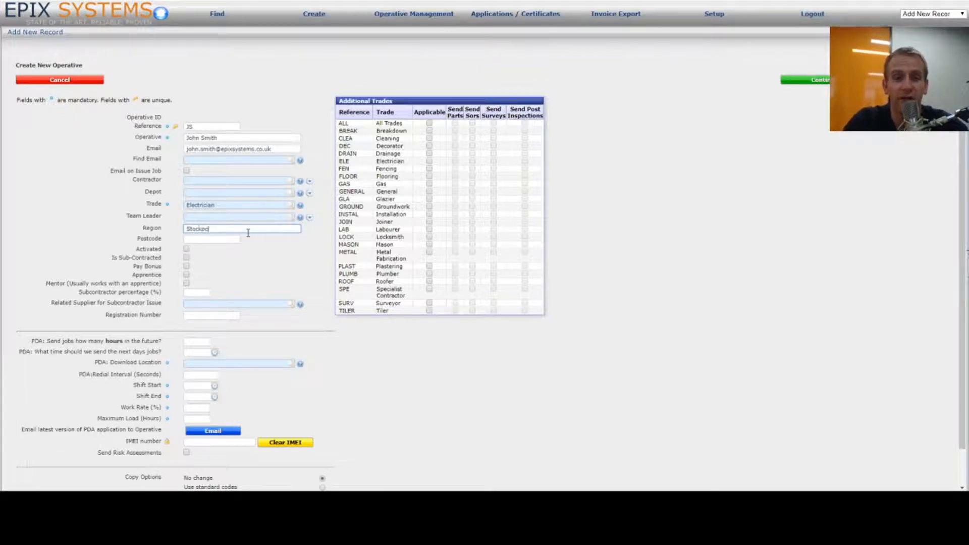
pyautogui.write('t')
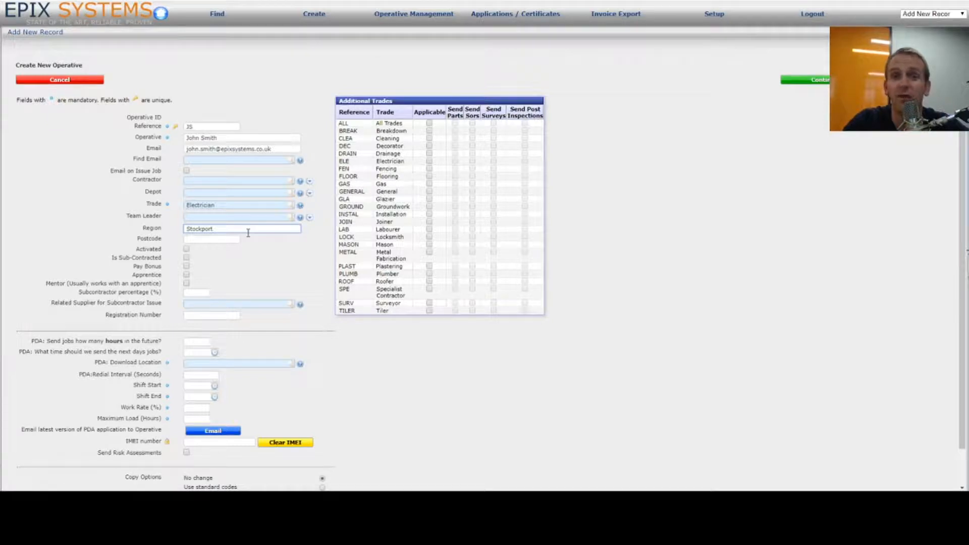
pyautogui.doubleClick(196, 228)
pyautogui.press('BackSpace')
pyautogui.click(207, 241)
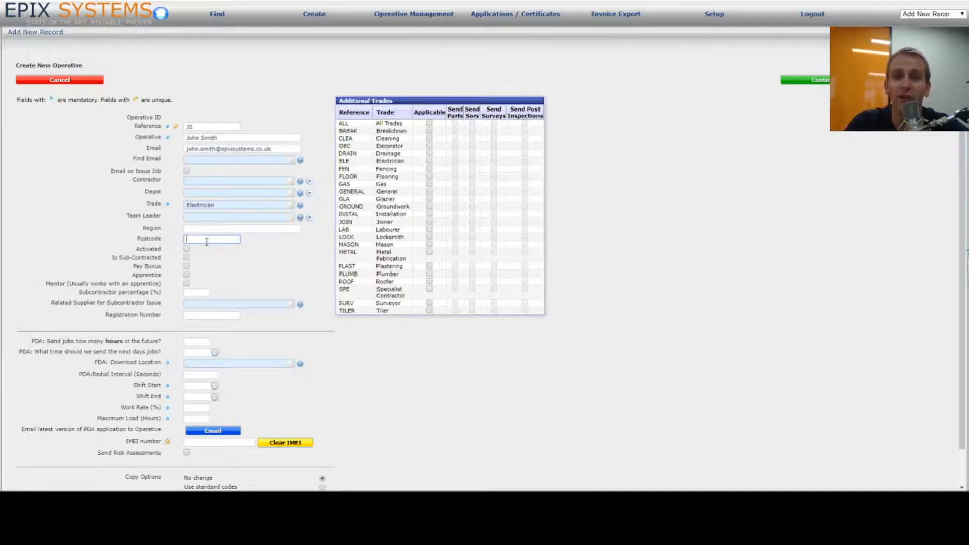
pyautogui.write('M1 6')
pyautogui.write('PQ')
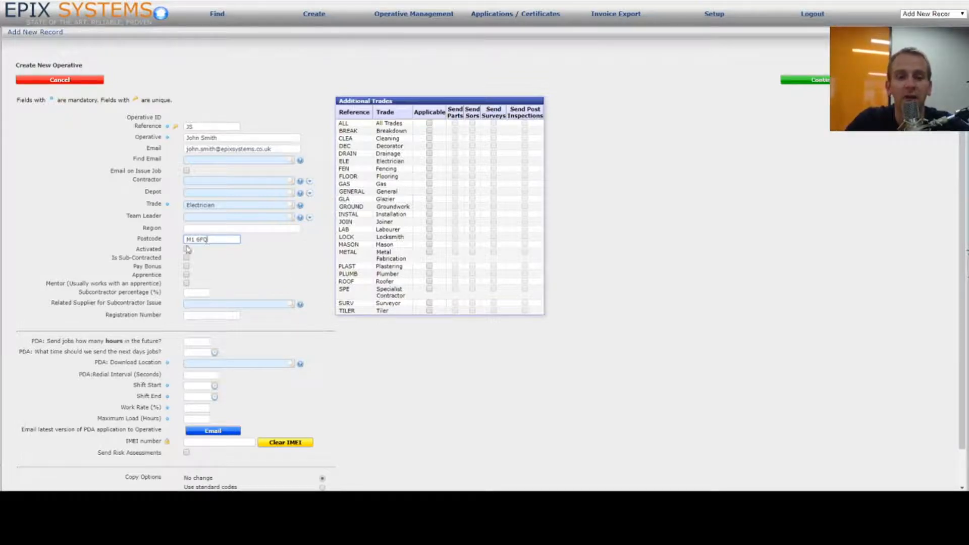
# Step: Tick the Activated checkbox on the operative record
pyautogui.click(187, 250)
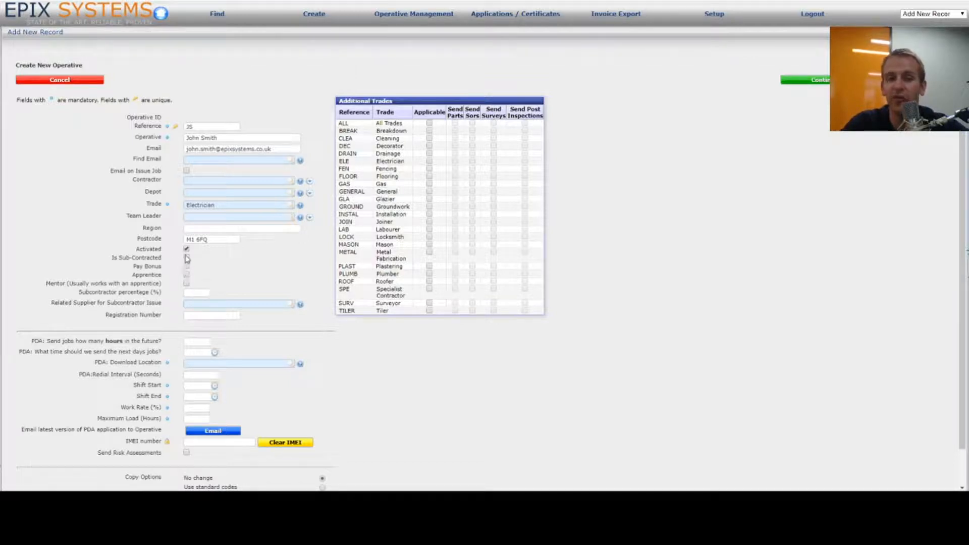
pyautogui.click(202, 304)
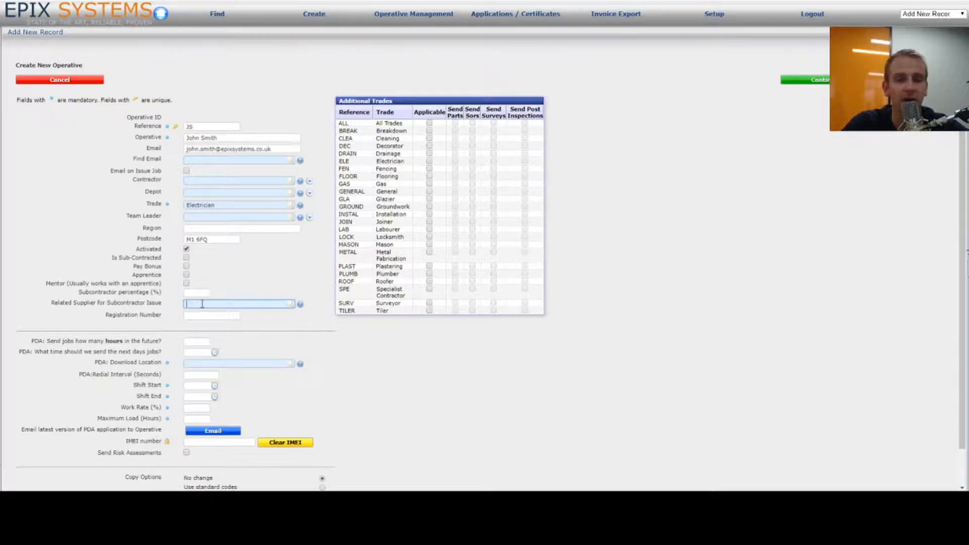
pyautogui.tripleClick(118, 318)
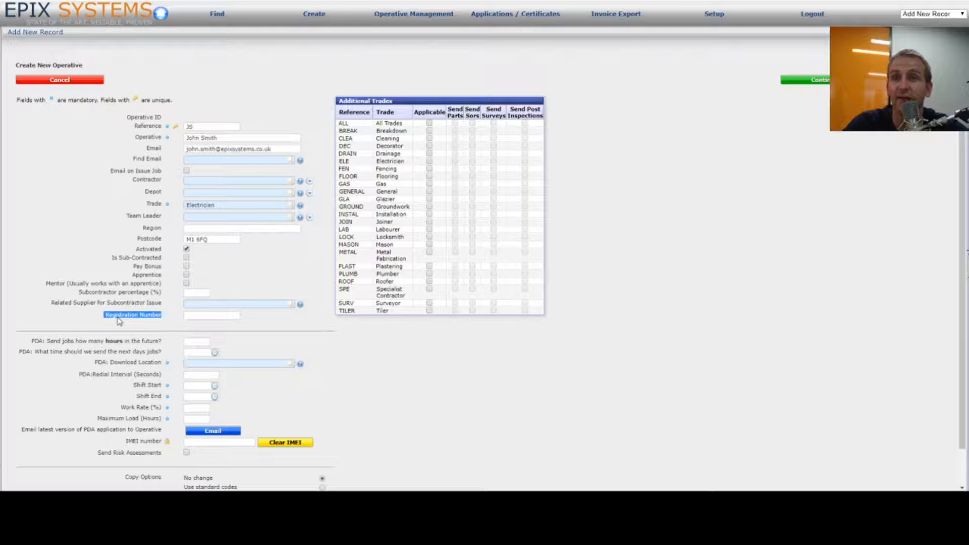
pyautogui.click(193, 313)
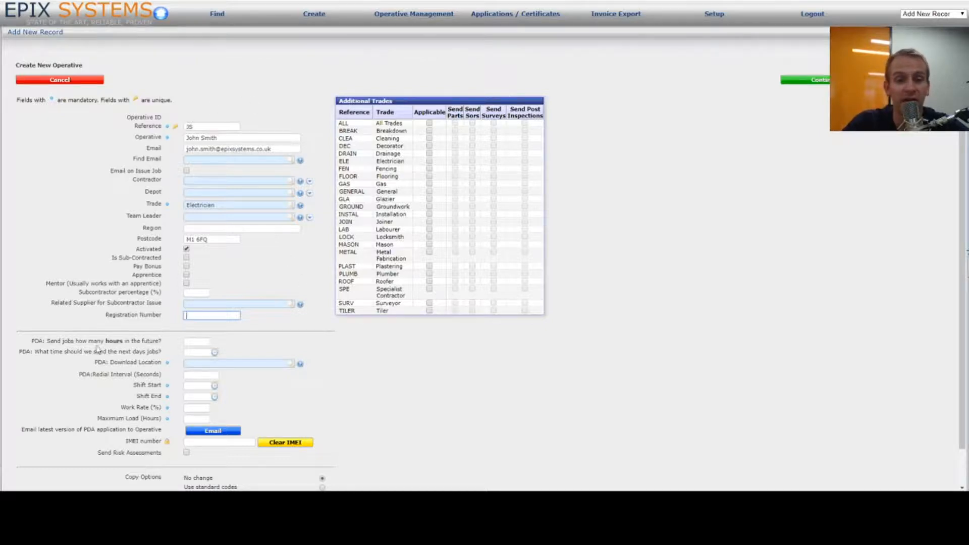
# Step: Choose 'default' for PDA: Download Location and enter 900 in PDA:Redial Interval (Seconds)
pyautogui.scroll(-2, 268, 363)
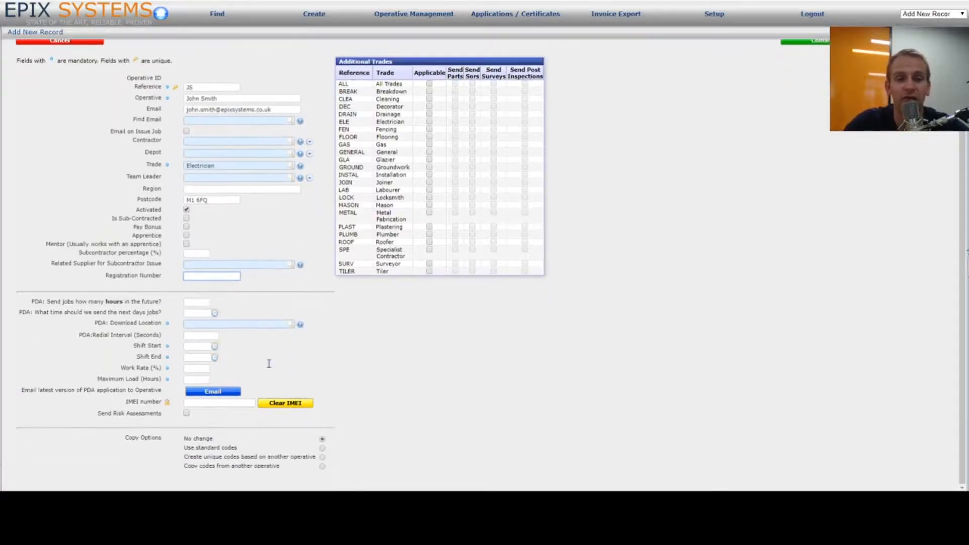
pyautogui.click(192, 301)
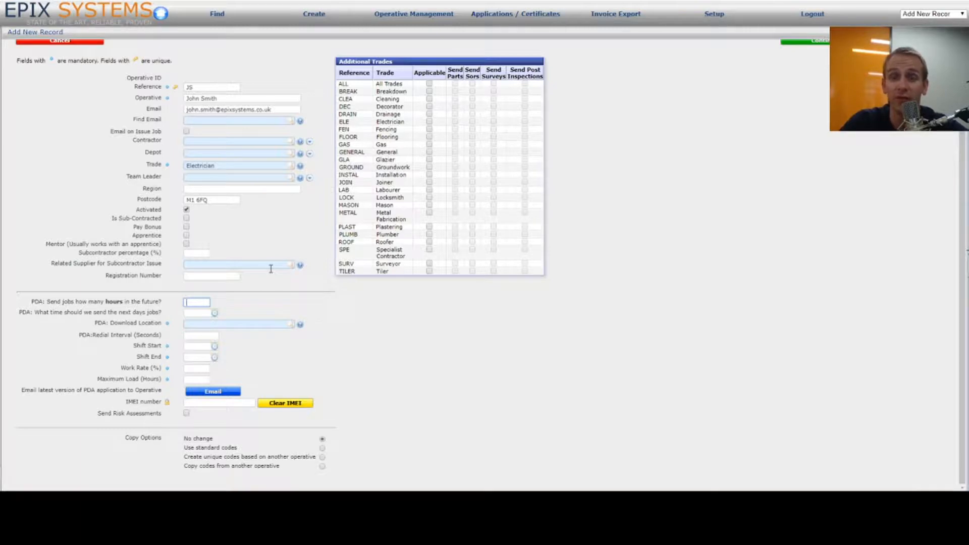
pyautogui.click(192, 303)
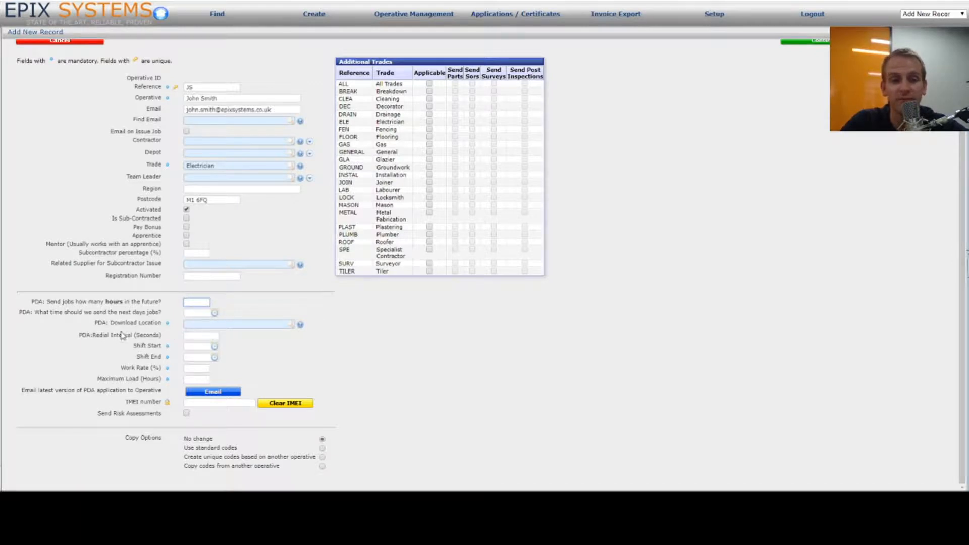
pyautogui.click(301, 326)
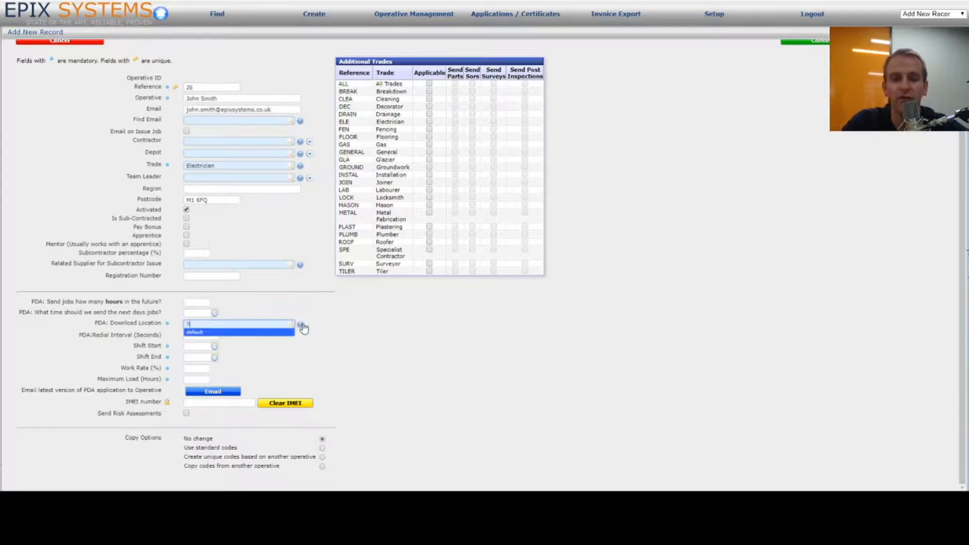
pyautogui.click(261, 334)
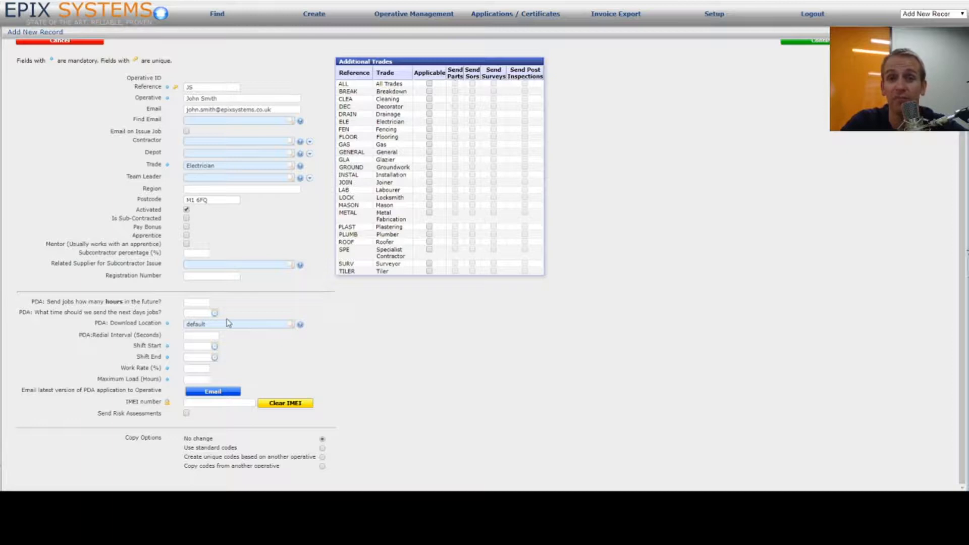
pyautogui.click(197, 335)
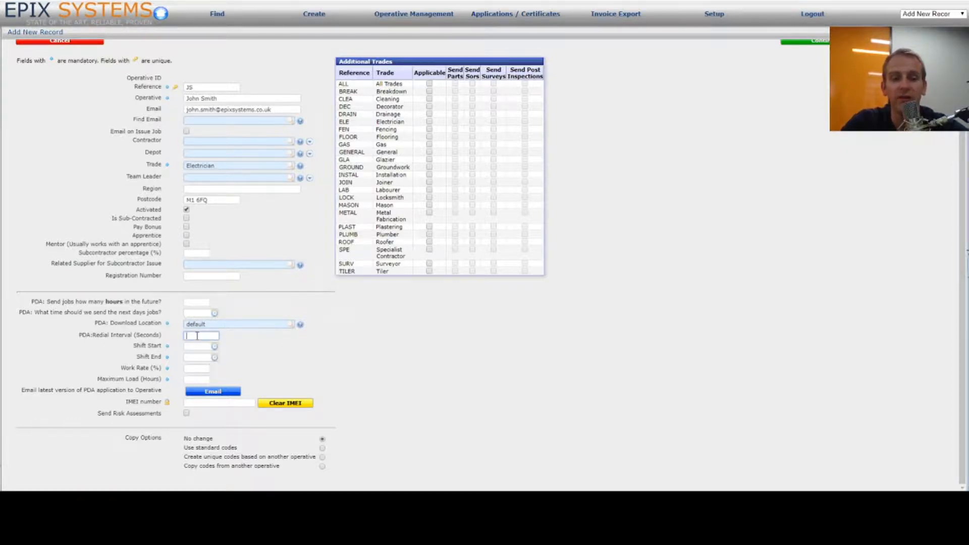
pyautogui.write('900')
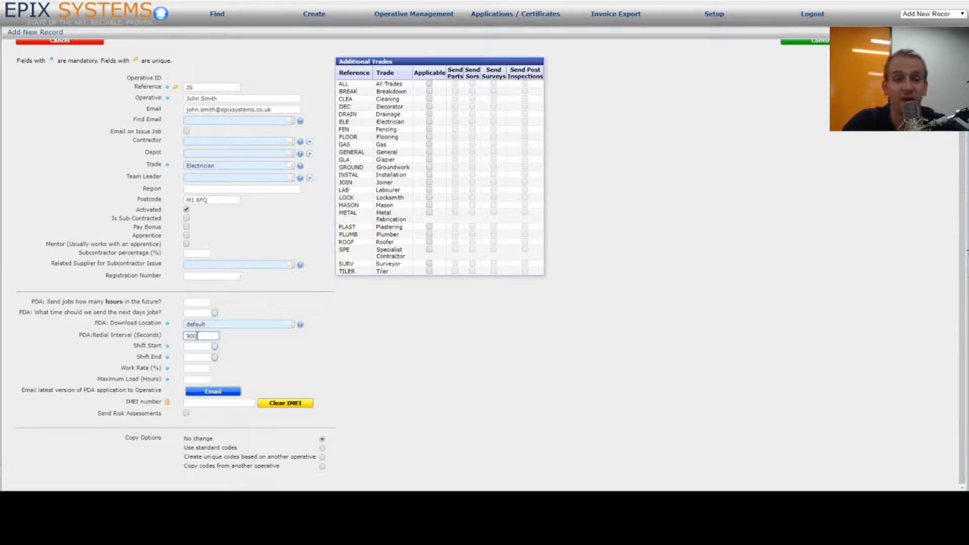
# Step: Enter a shift start of 08:00 and a shift end of 17:00
pyautogui.click(204, 346)
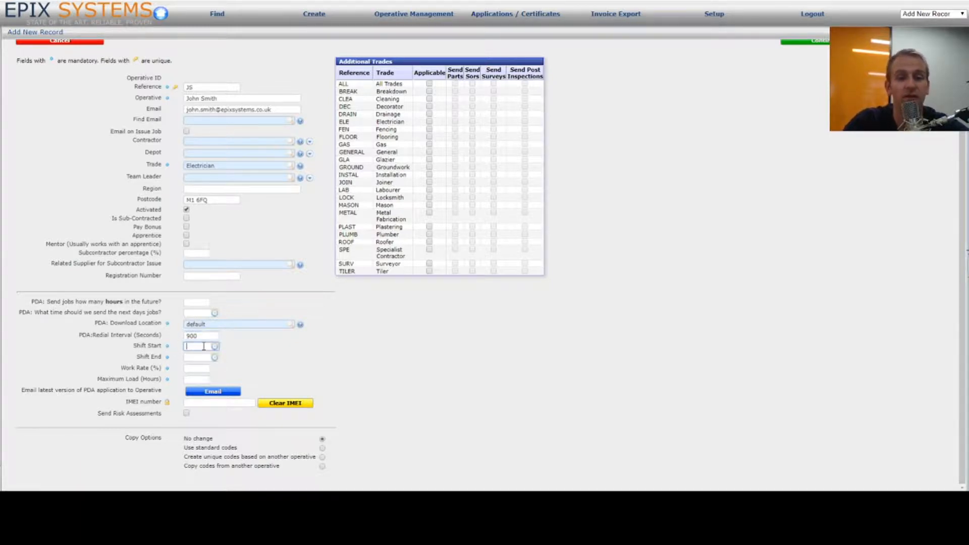
pyautogui.click(196, 358)
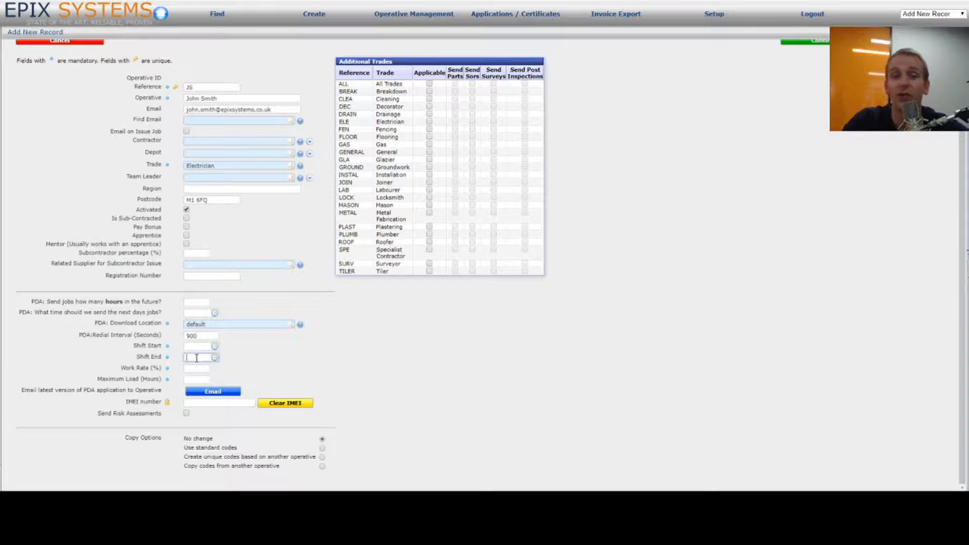
pyautogui.click(194, 343)
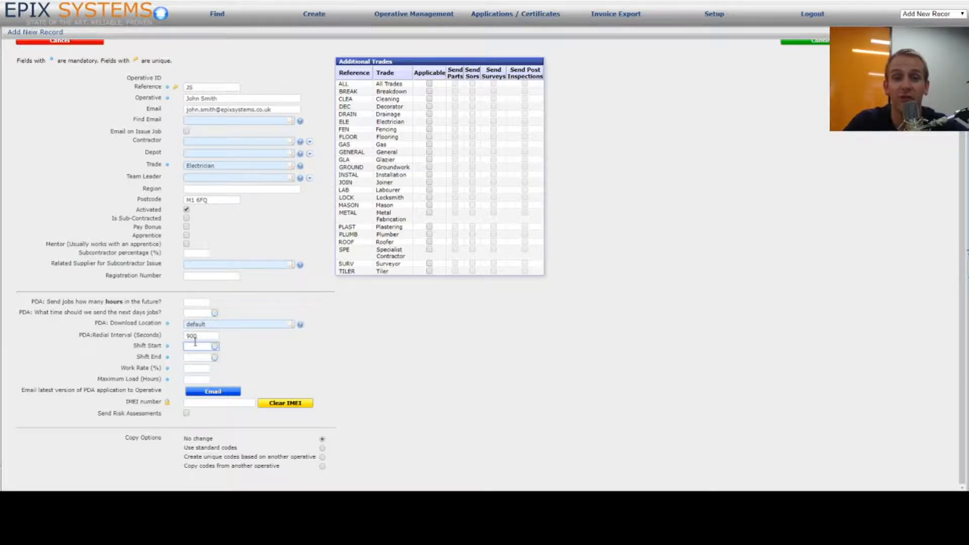
pyautogui.write('08:00')
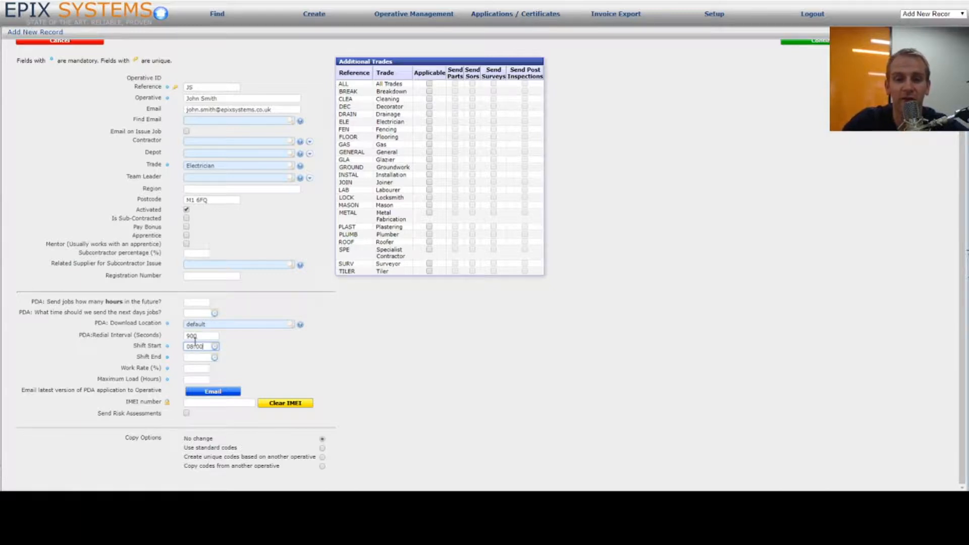
pyautogui.click(197, 358)
pyautogui.write('17:')
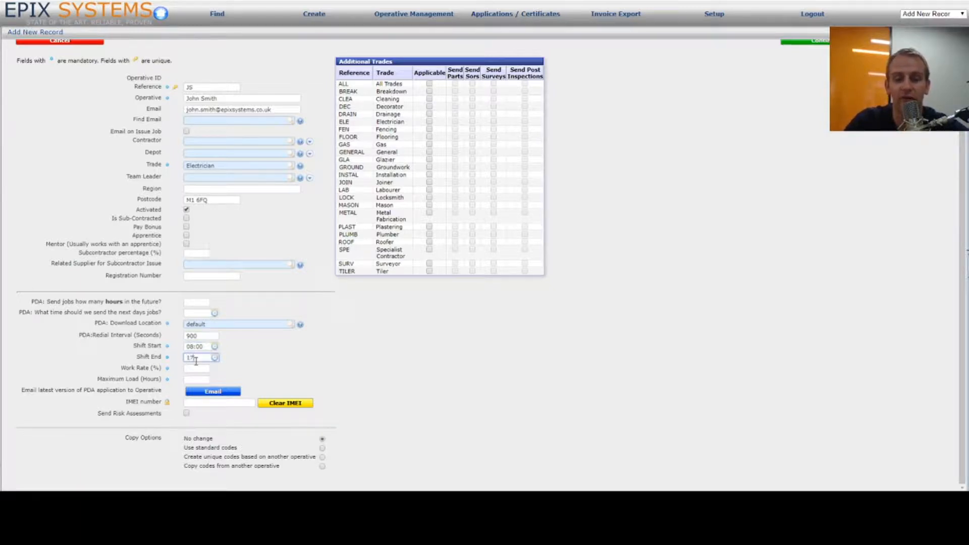
pyautogui.write('00')
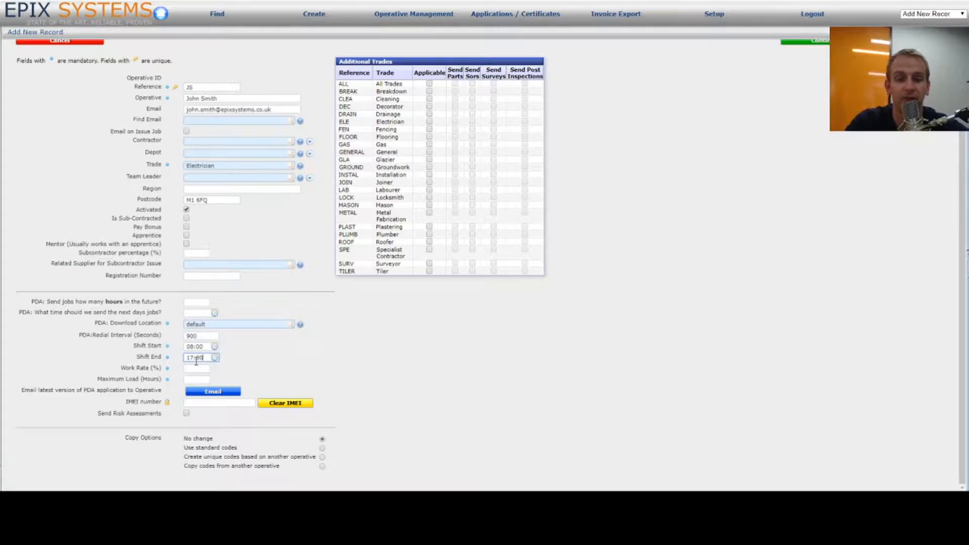
# Step: Set Work Rate (%) to 100, briefly trying 80 before restoring 100
pyautogui.click(200, 369)
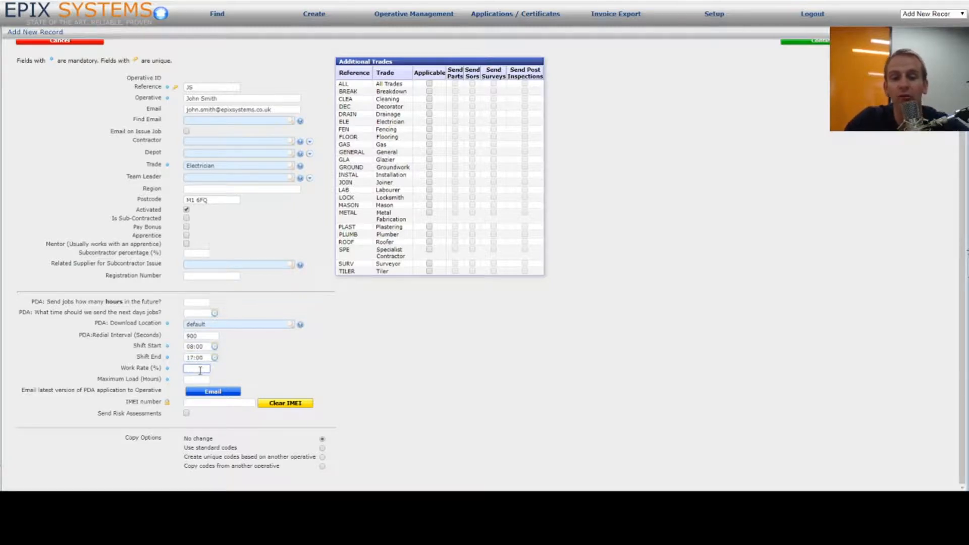
pyautogui.write('100')
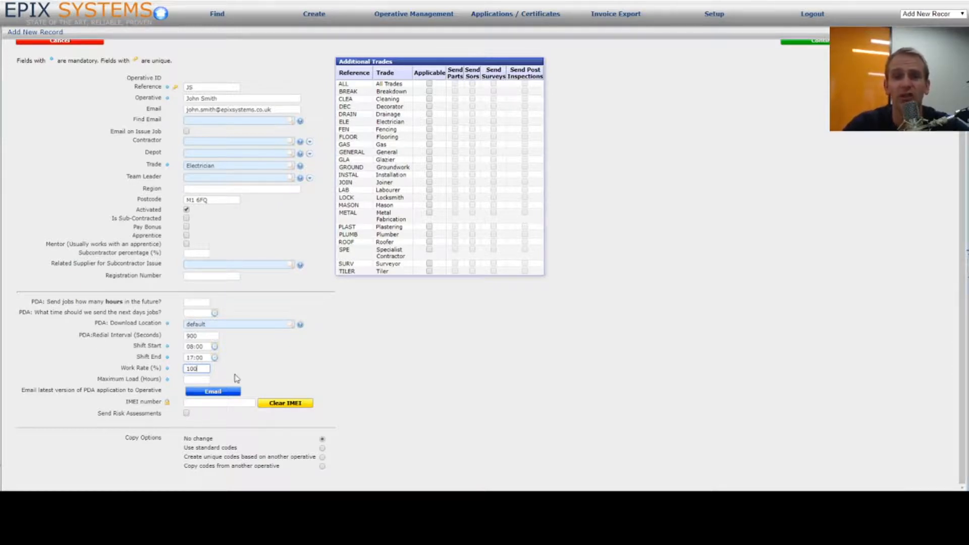
pyautogui.doubleClick(202, 370)
pyautogui.write('80')
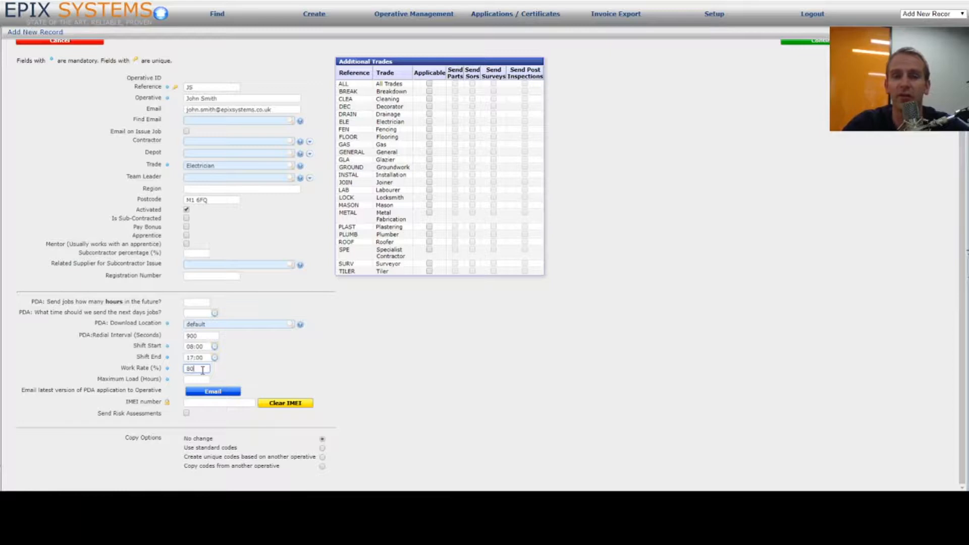
pyautogui.press('BackSpace')
pyautogui.press('BackSpace')
pyautogui.write('100')
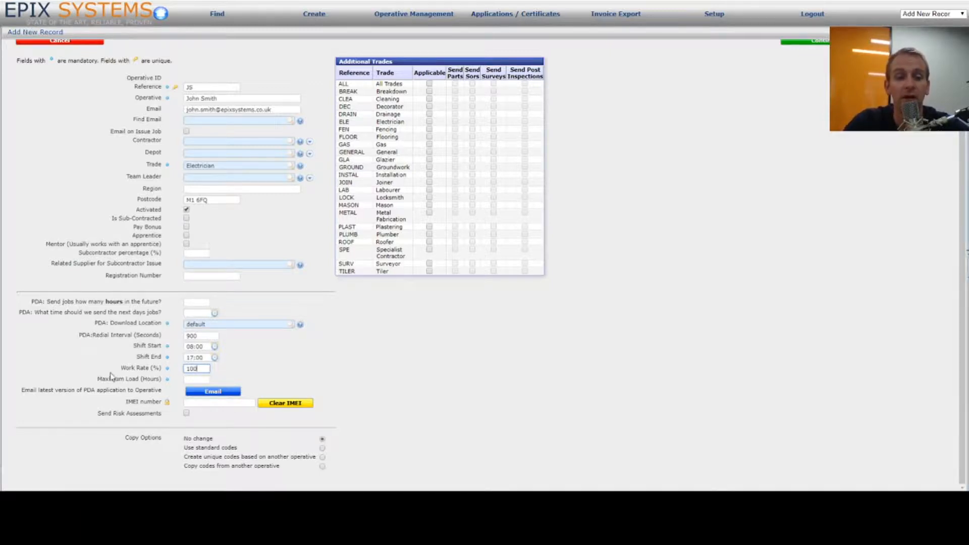
pyautogui.click(197, 379)
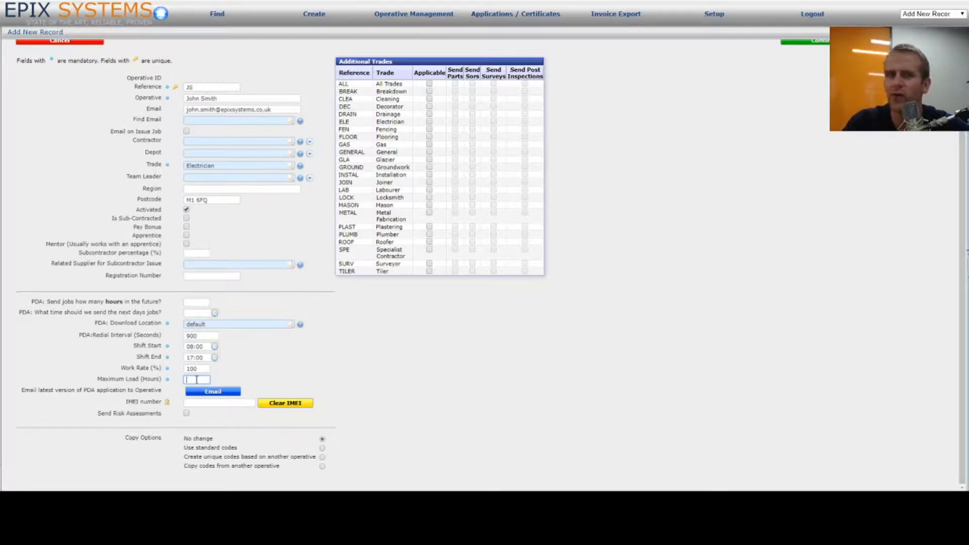
# Step: Enter 8 in Maximum Load (Hours) and tick Send Risk Assessments
pyautogui.write('8')
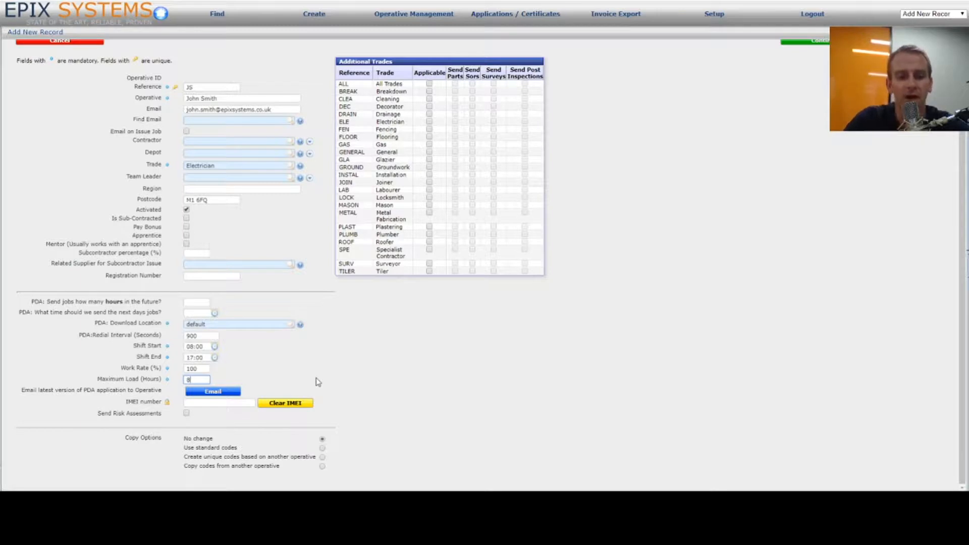
pyautogui.click(226, 403)
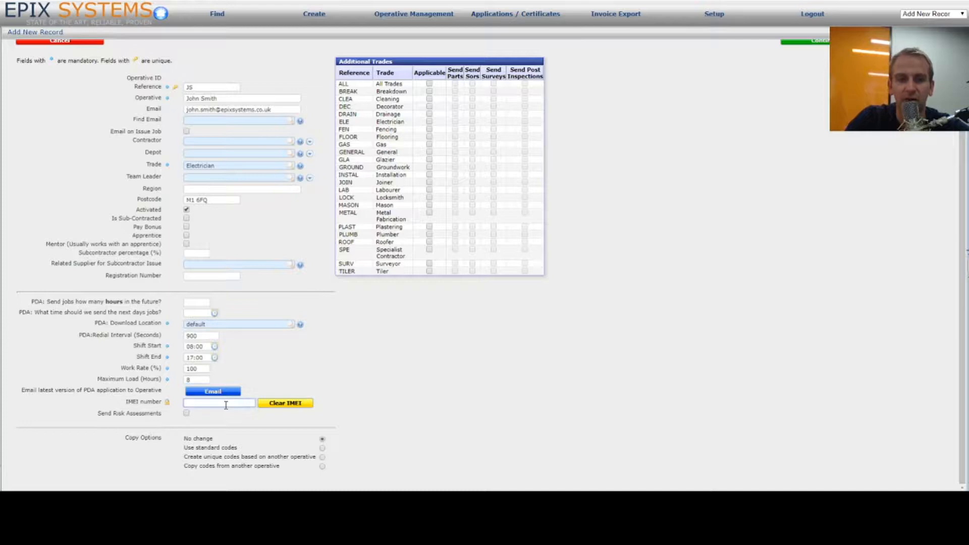
pyautogui.click(186, 414)
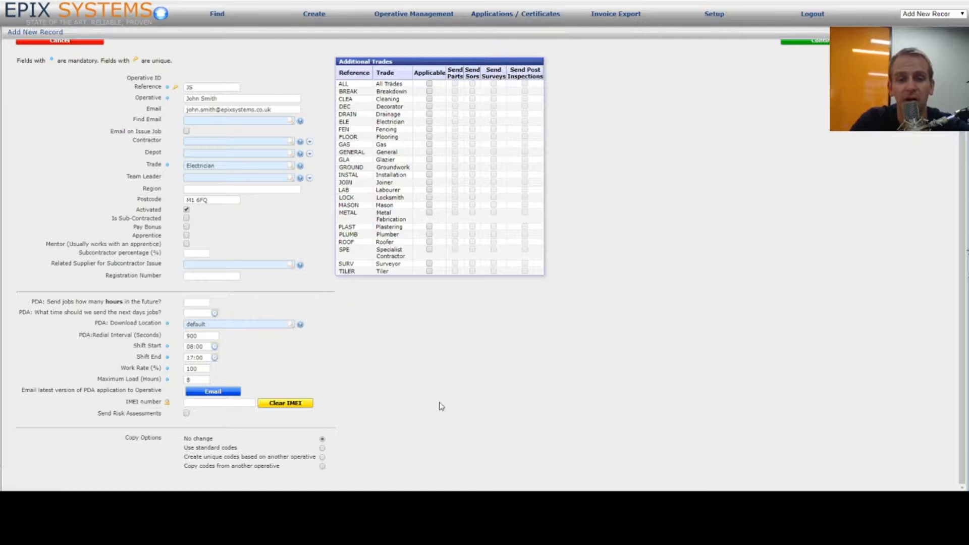
# Step: Base unique codes on an existing operative's rates and tick Applicable for the ELE trade
pyautogui.click(322, 458)
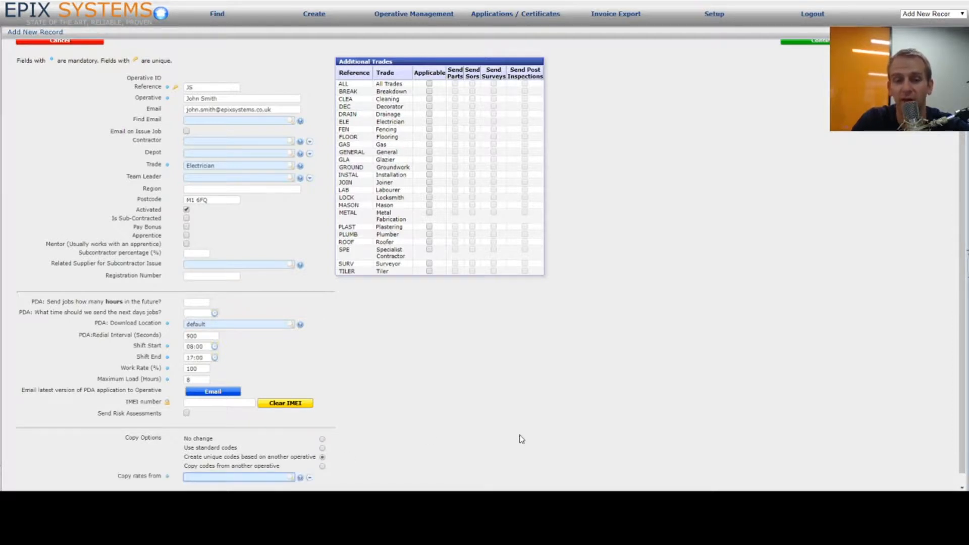
pyautogui.scroll(-1, 522, 437)
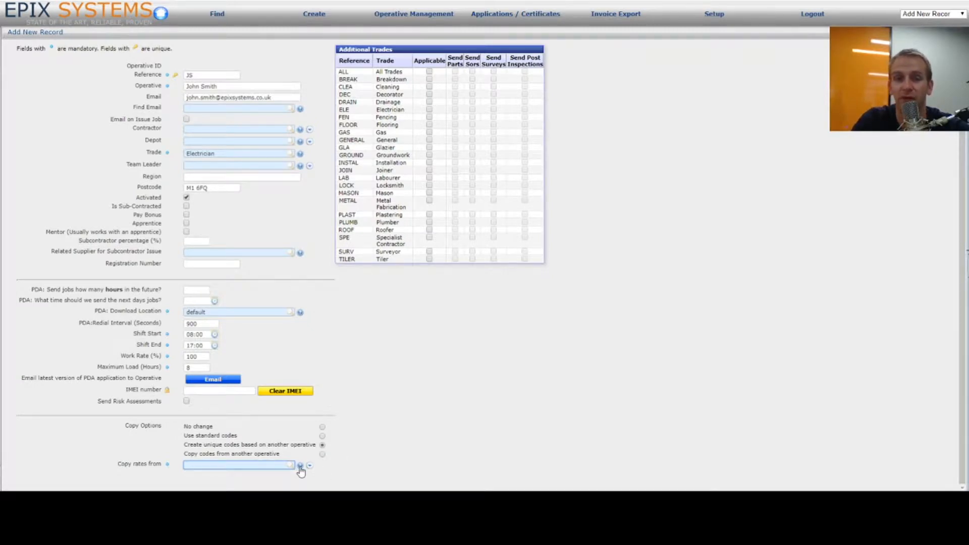
pyautogui.write('john')
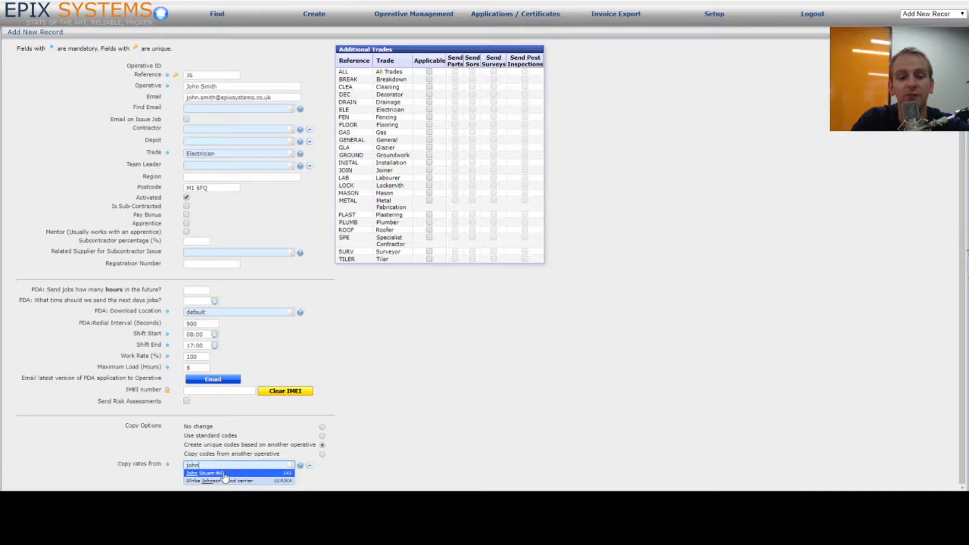
pyautogui.click(224, 474)
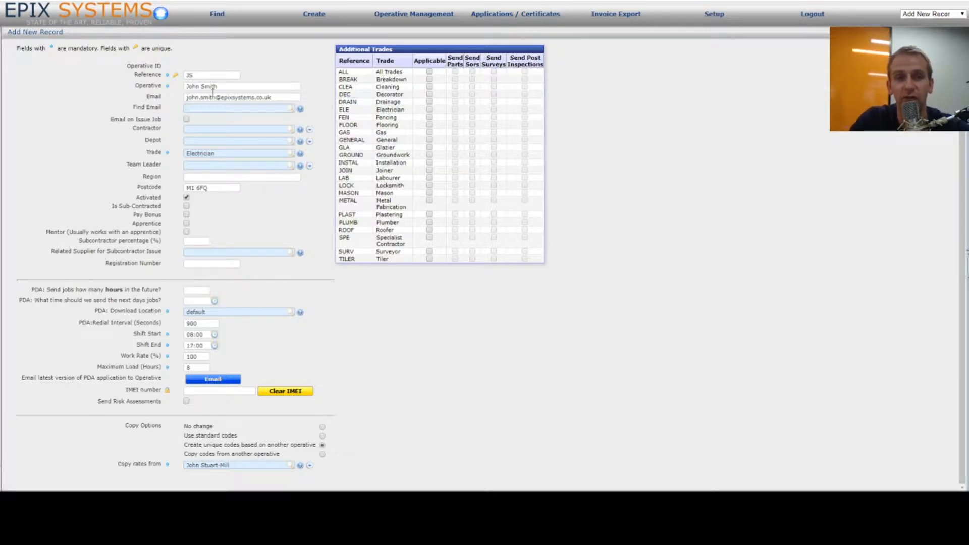
pyautogui.click(429, 109)
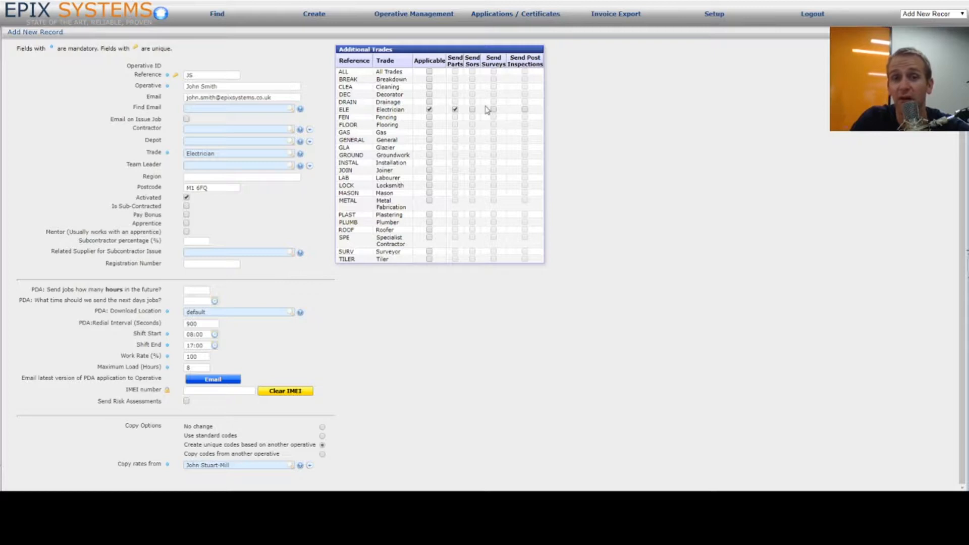
# Step: Tick Send Sors and Send Surveys on the Electrician (ELE) trade row, leaving Joiner unapplied
pyautogui.click(472, 110)
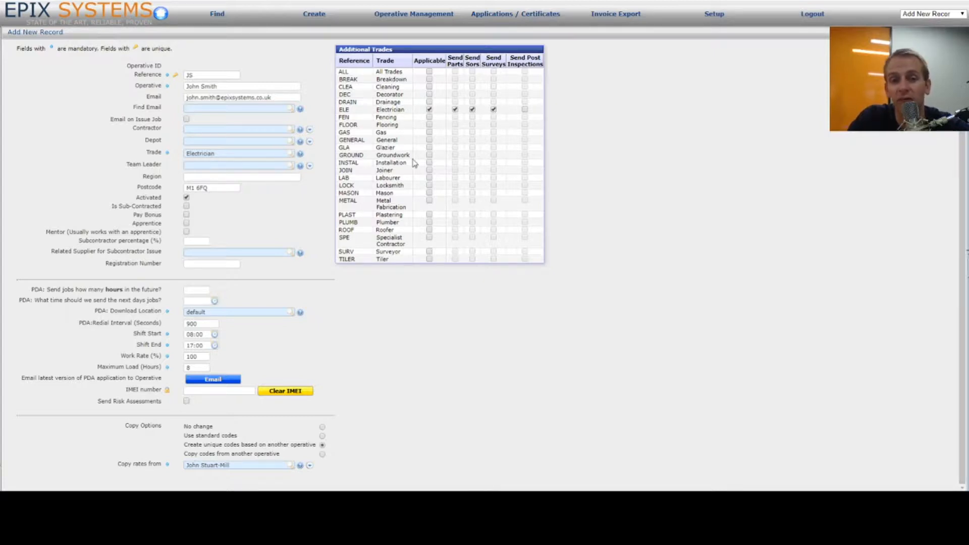
pyautogui.click(429, 171)
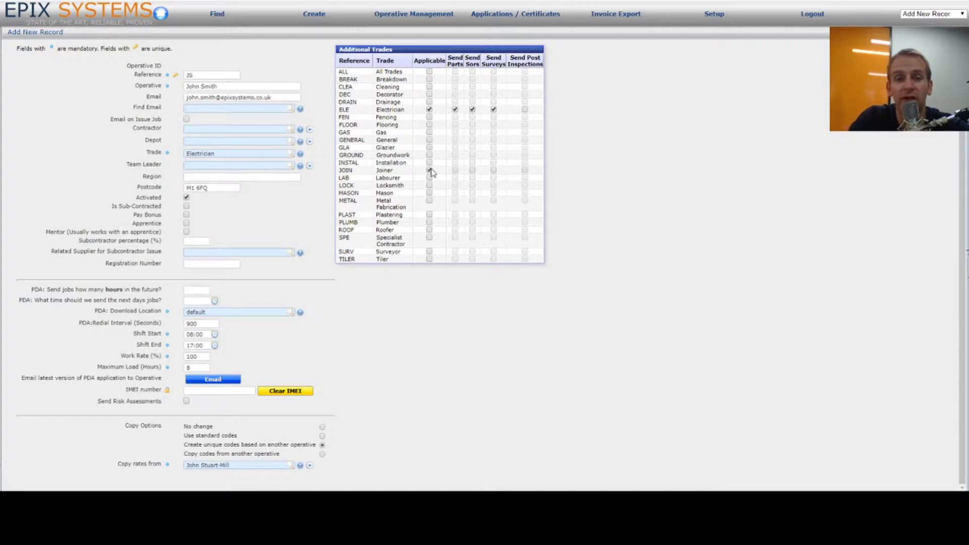
pyautogui.click(472, 171)
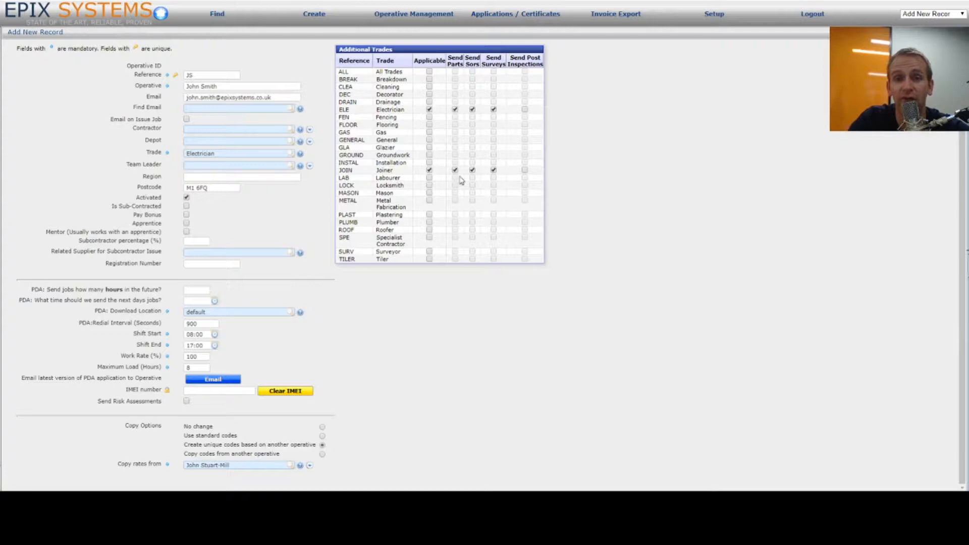
pyautogui.click(429, 170)
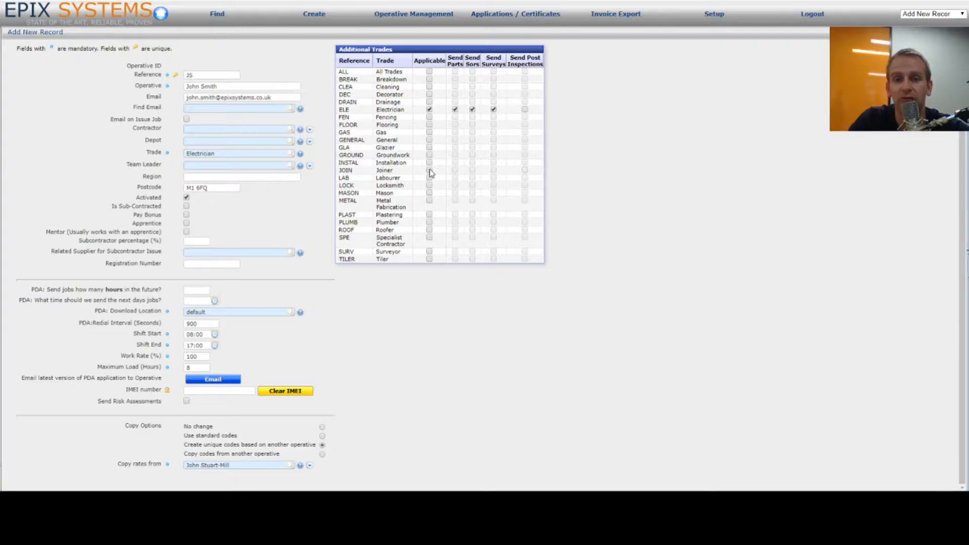
pyautogui.scroll(1, 527, 139)
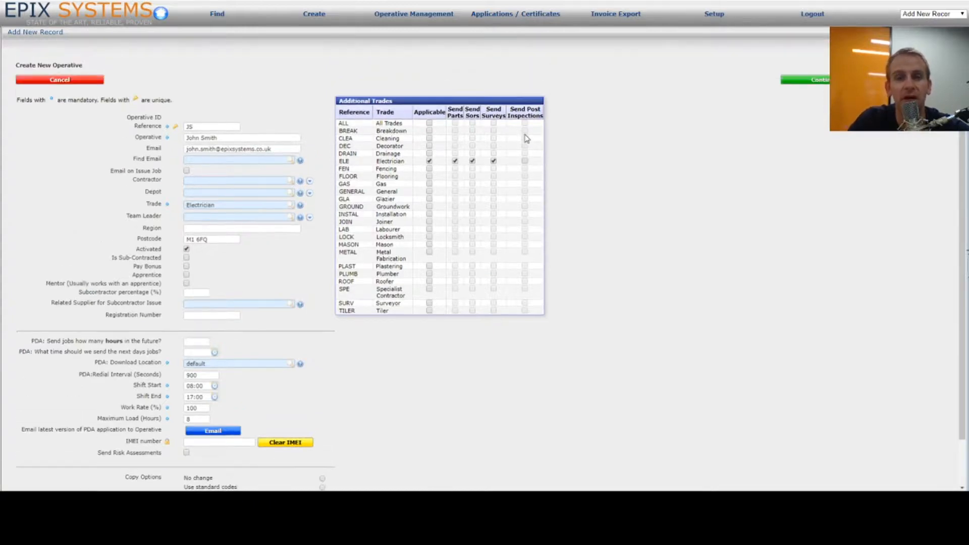
# Step: Save the new operative as ID 169, then search the Operatives list for it by name
pyautogui.click(824, 80)
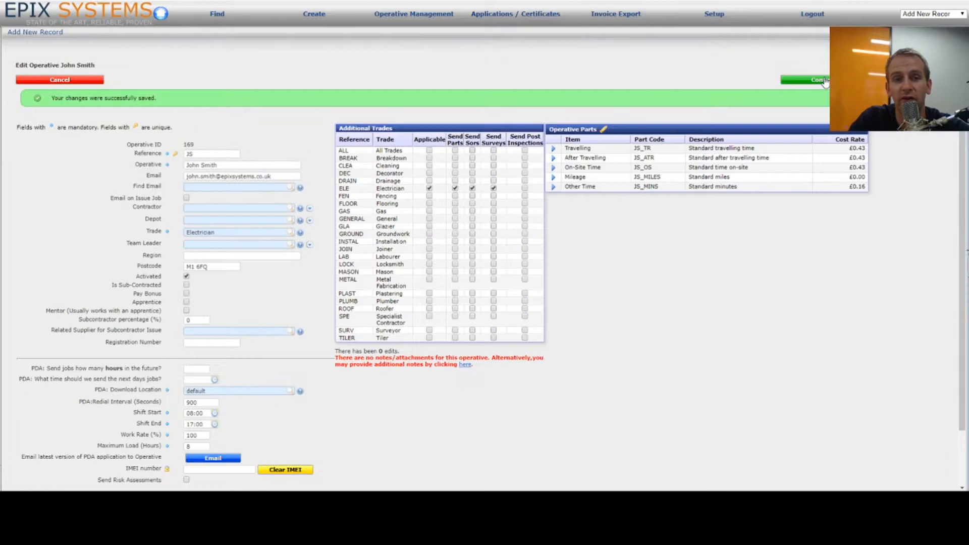
pyautogui.click(825, 81)
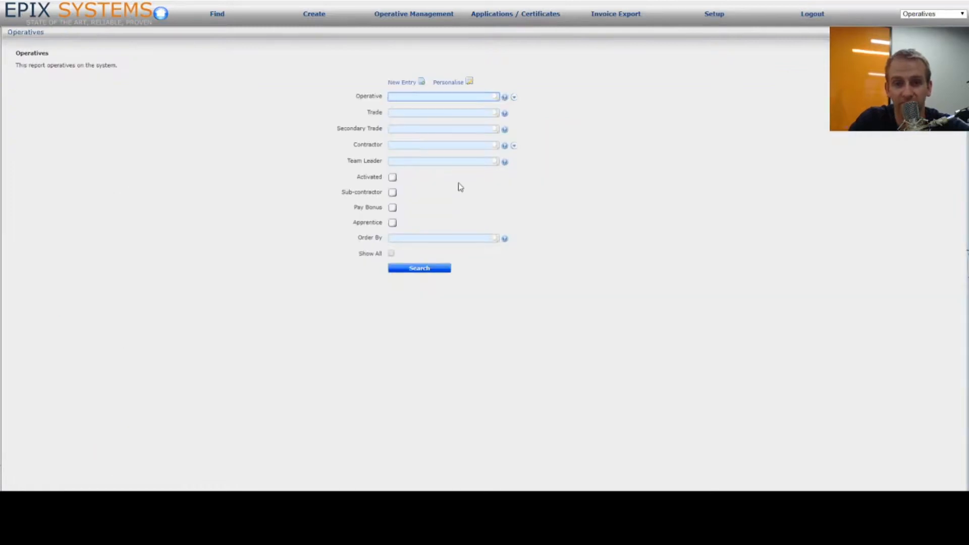
pyautogui.write('john a')
pyautogui.write('mith')
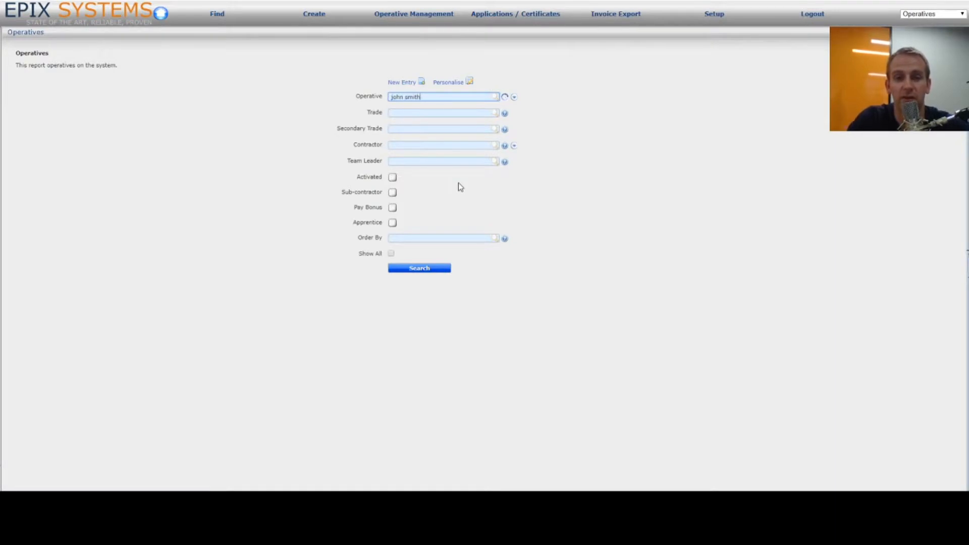
pyautogui.click(416, 108)
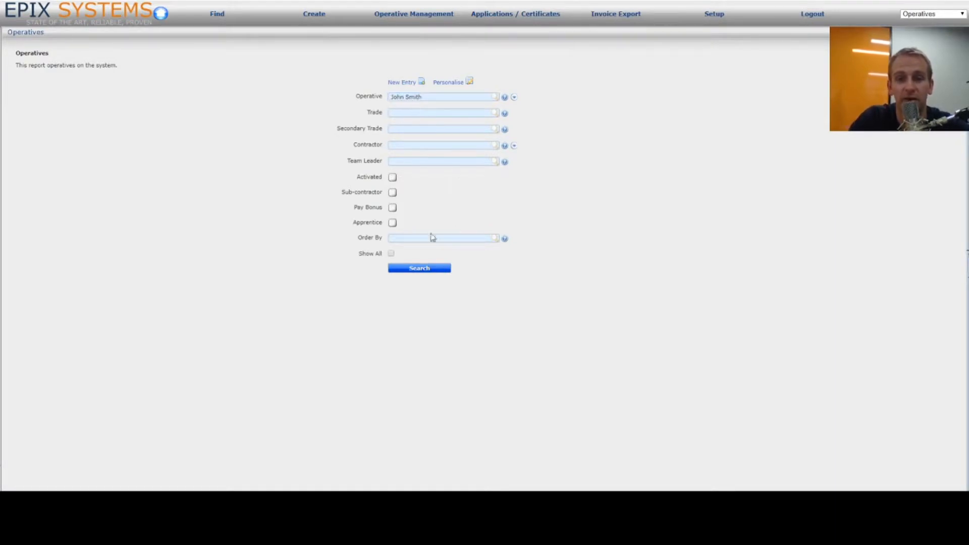
pyautogui.click(425, 270)
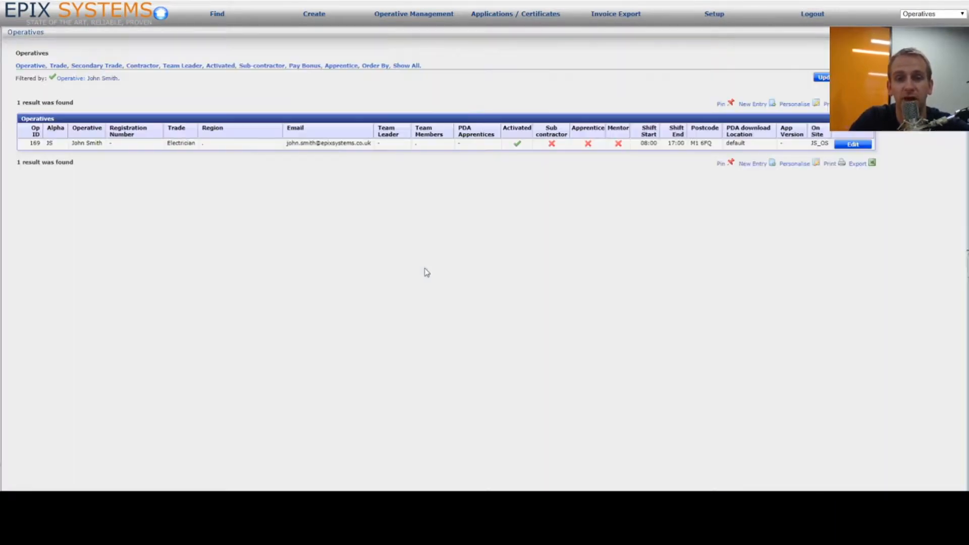
# Step: Open operative 169's edit page to review its Additional Trades and Operative Parts panels
pyautogui.click(860, 150)
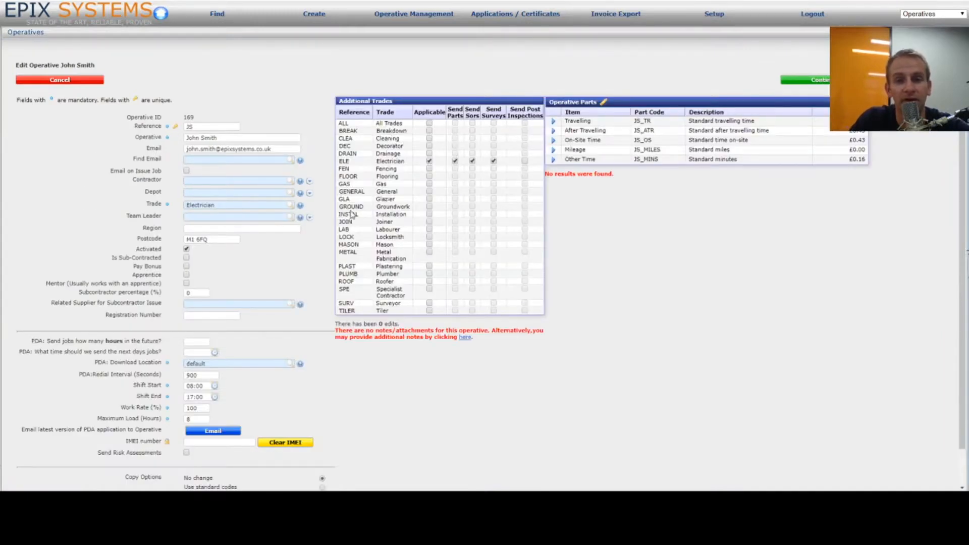
pyautogui.scroll(-1, 253, 314)
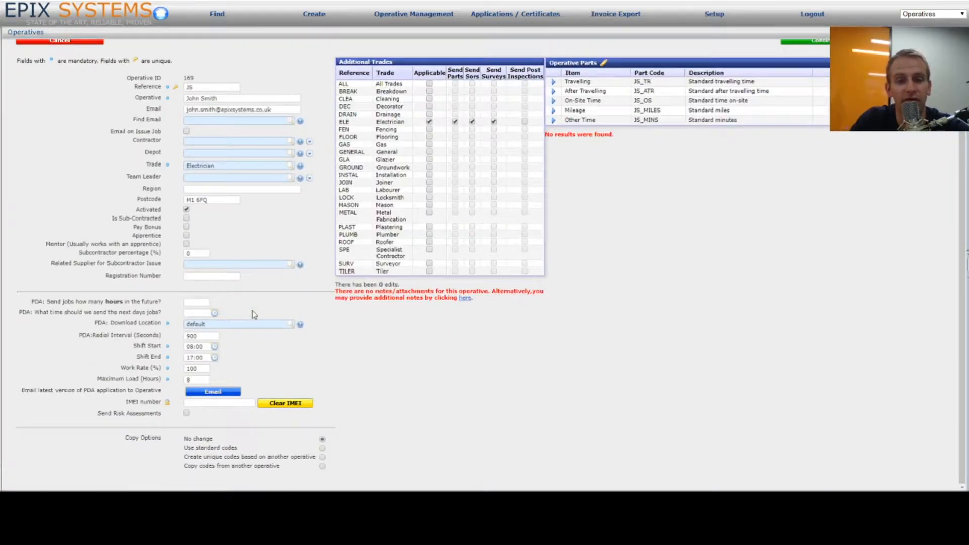
pyautogui.scroll(1, 254, 311)
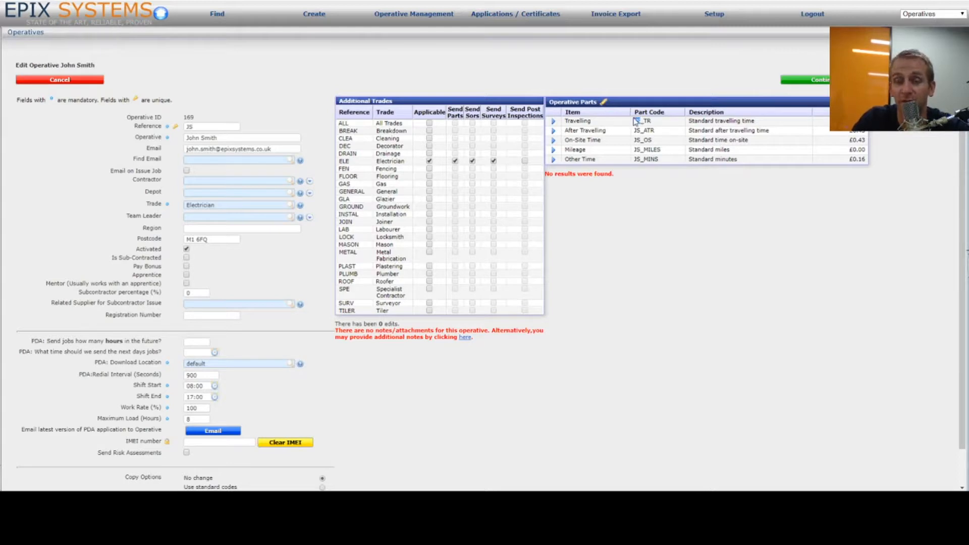
# Step: Change the On-Site, Travel and After Travel part charges from 0.43 to 0.45 and save
pyautogui.click(603, 104)
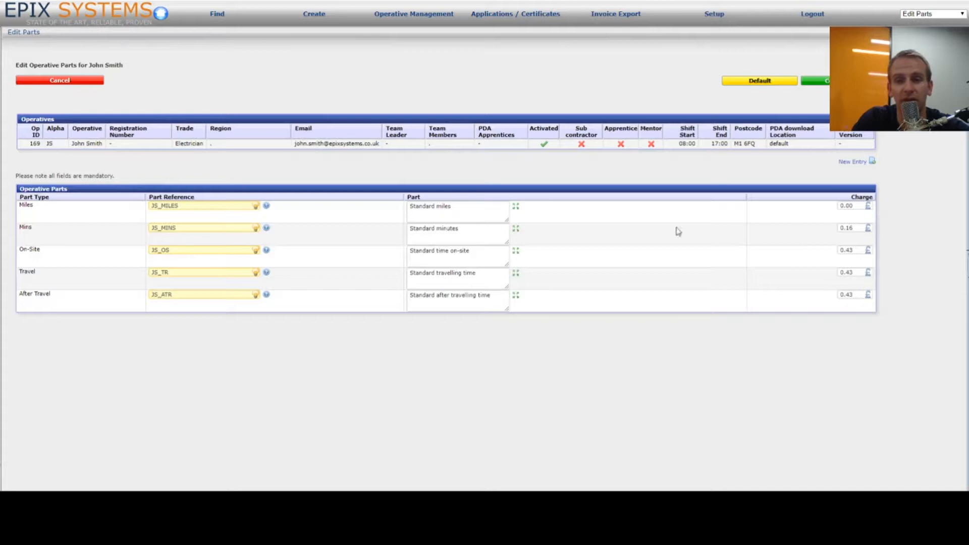
pyautogui.click(860, 250)
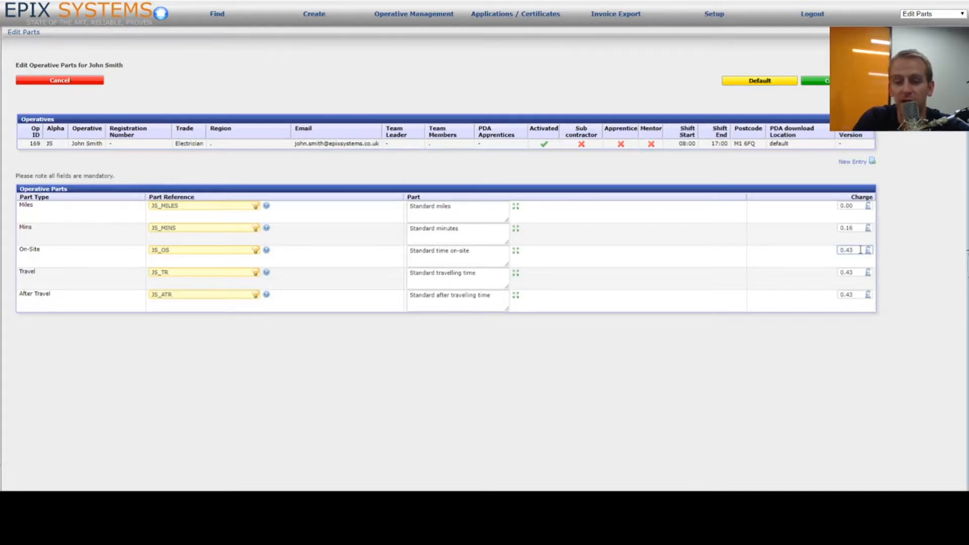
pyautogui.click(860, 272)
pyautogui.press('BackSpace')
pyautogui.write('5')
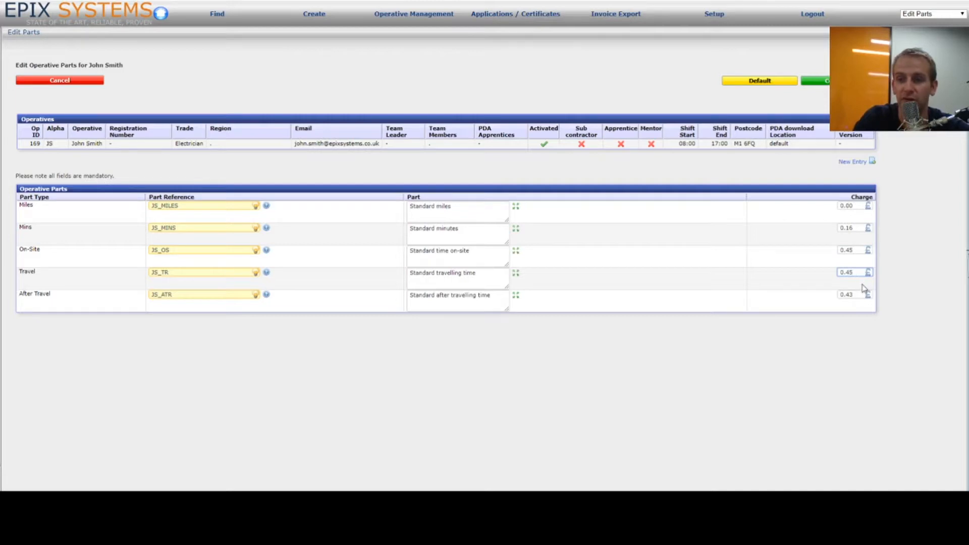
pyautogui.click(859, 293)
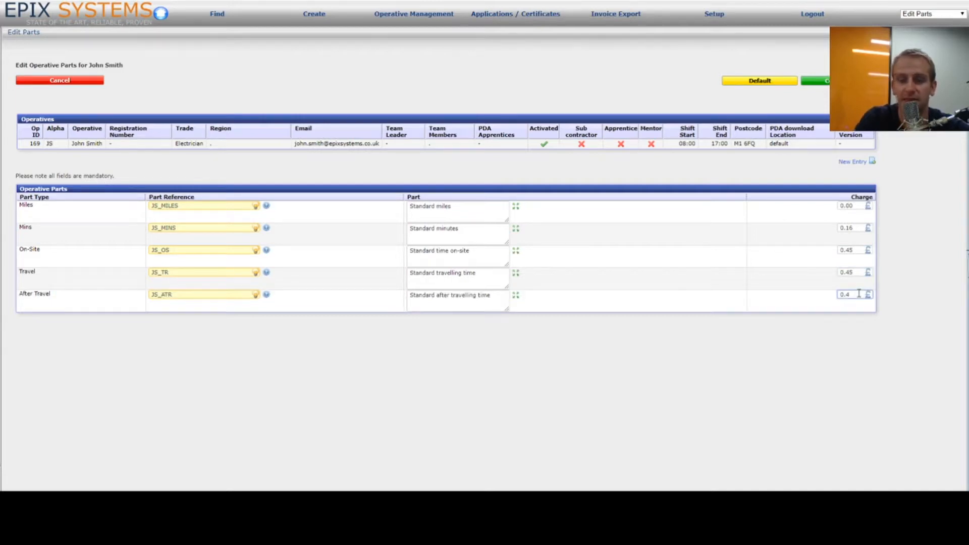
pyautogui.press('BackSpace')
pyautogui.write('5')
pyautogui.click(827, 85)
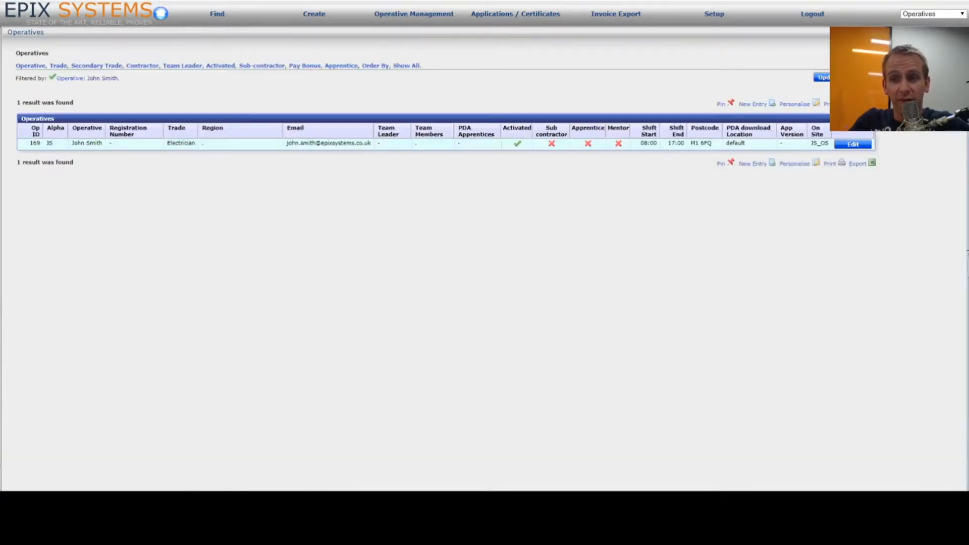
# Step: Email the latest PDA application to operative 169 from the operative's edit page
pyautogui.click(853, 145)
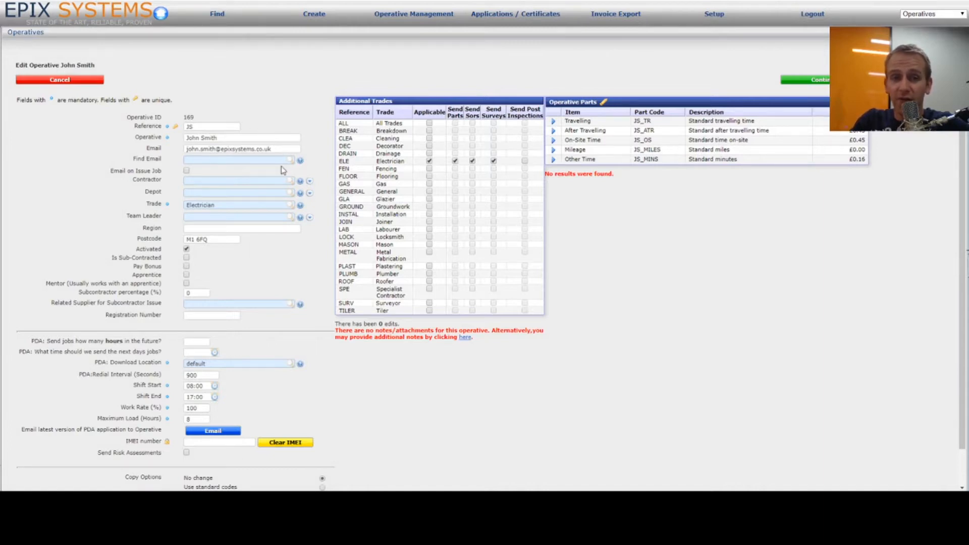
pyautogui.click(222, 431)
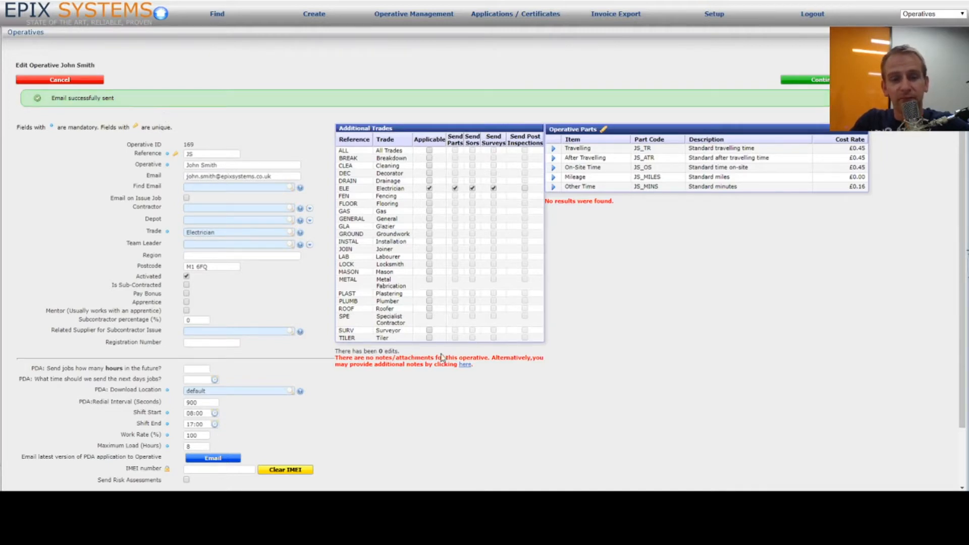
pyautogui.scroll(-2, 441, 356)
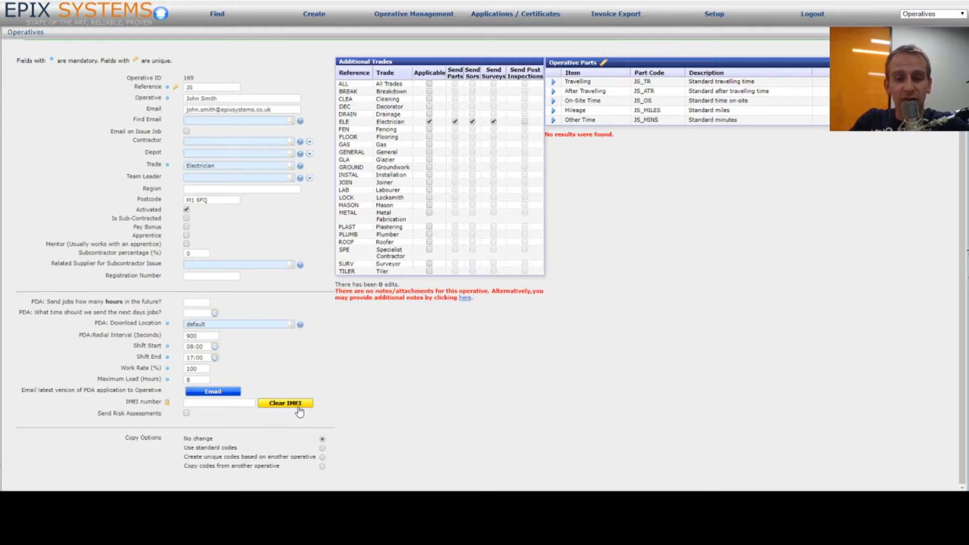
# Step: Save operative 169's record with Continue and return to the filtered Operatives list
pyautogui.click(231, 407)
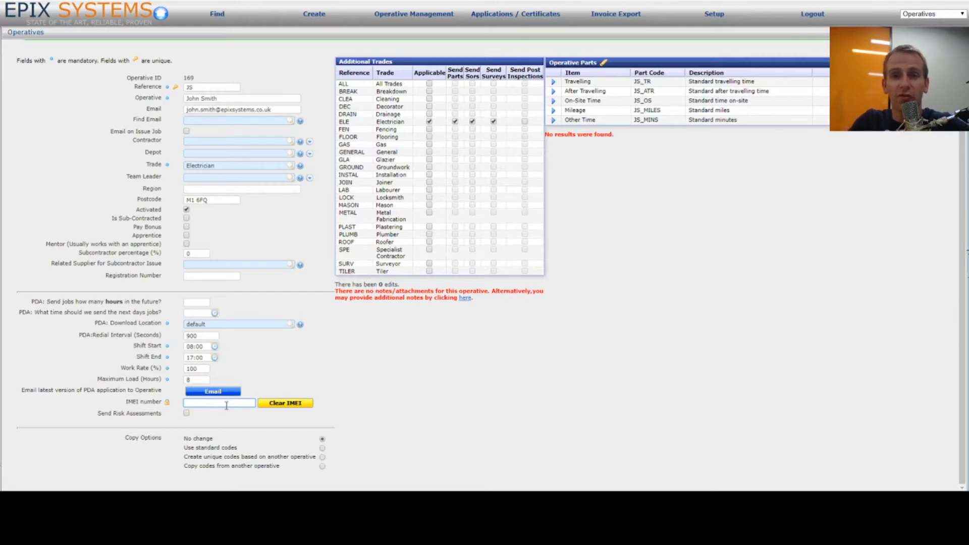
pyautogui.scroll(2, 631, 305)
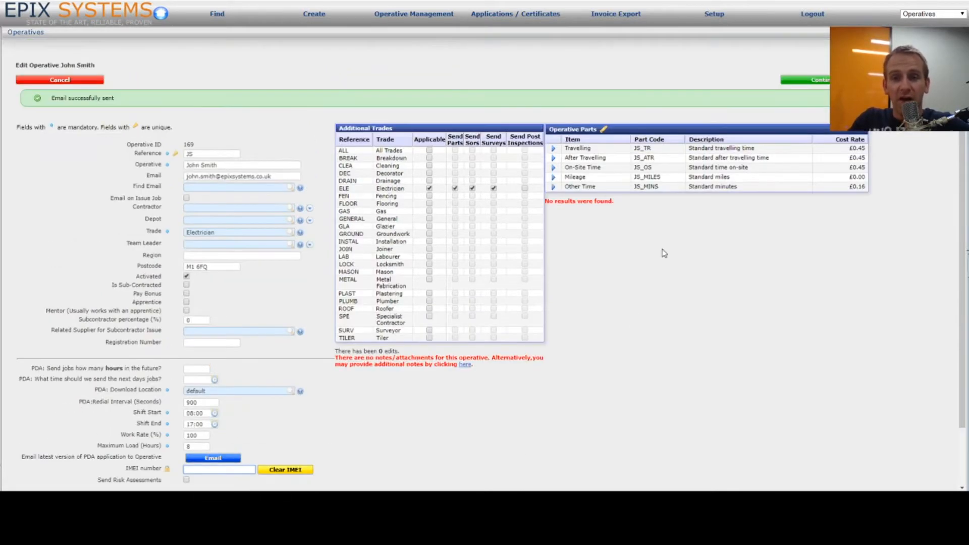
pyautogui.click(826, 81)
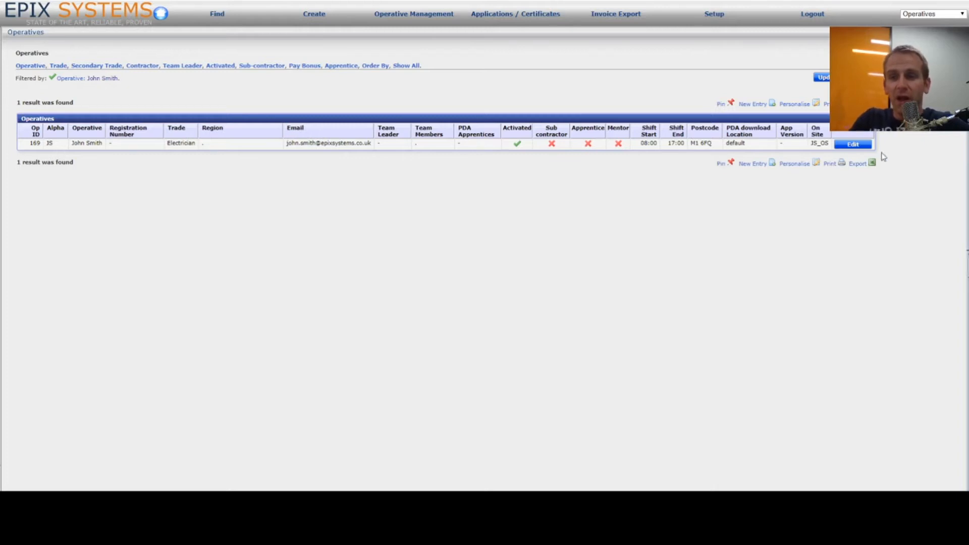
# Step: Check operative ID 169 in the list and on the edit form, then leave the form
pyautogui.doubleClick(36, 144)
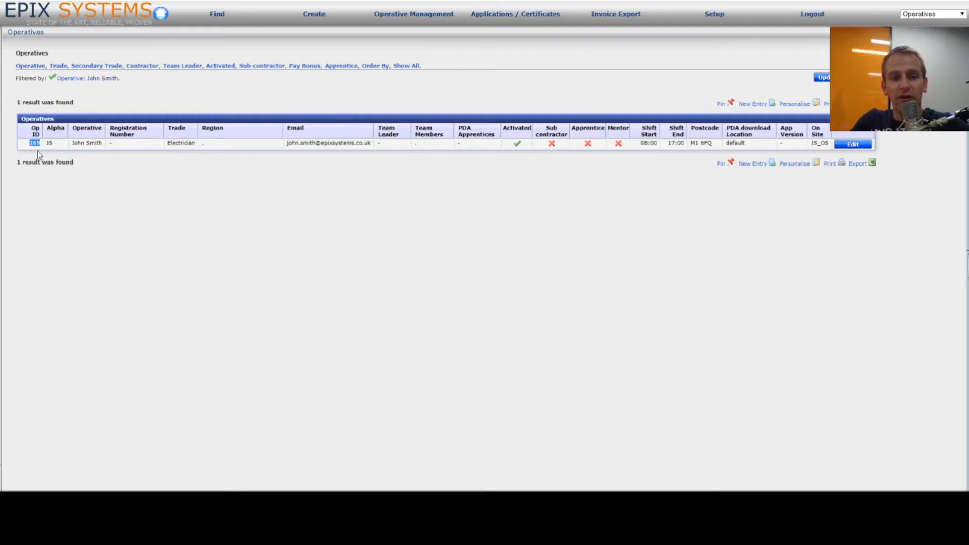
pyautogui.click(187, 173)
pyautogui.click(857, 146)
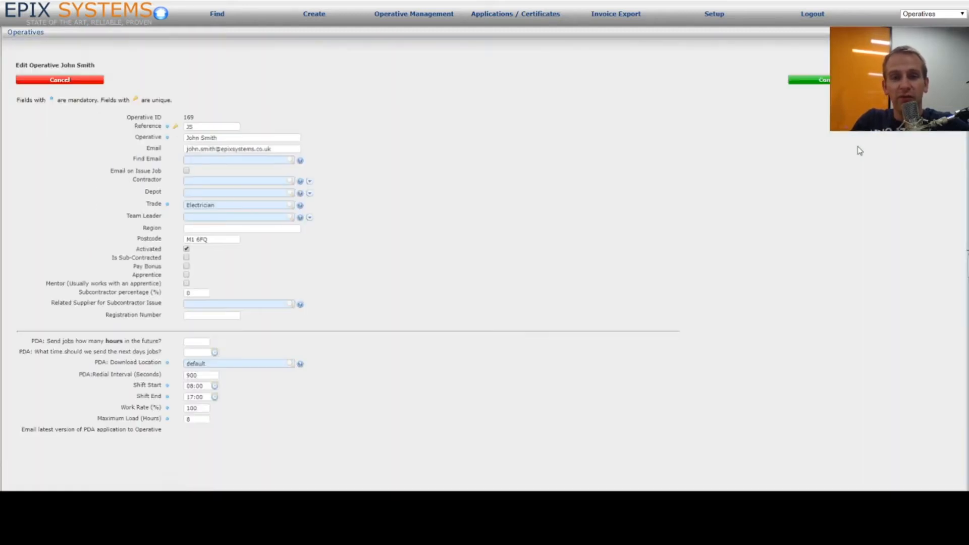
pyautogui.doubleClick(189, 117)
pyautogui.click(188, 117)
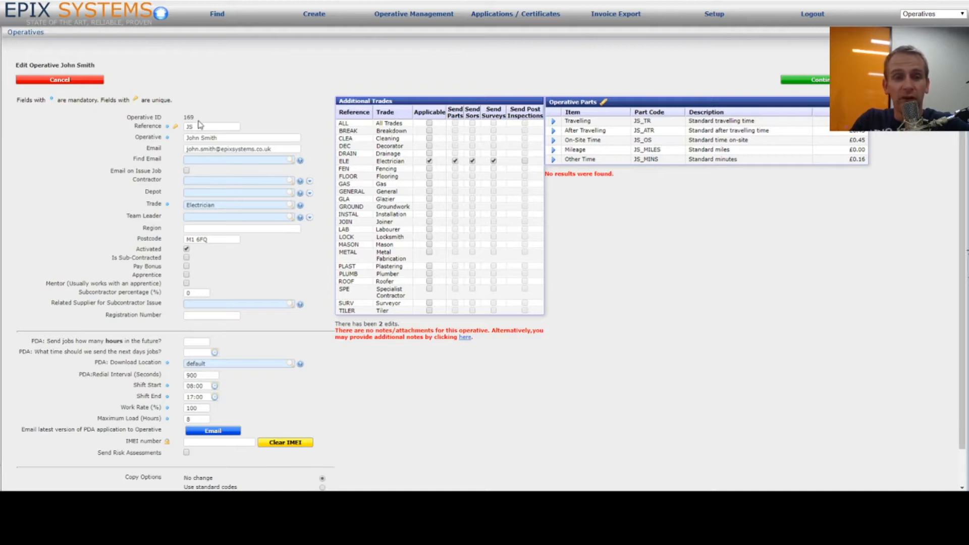
pyautogui.doubleClick(192, 116)
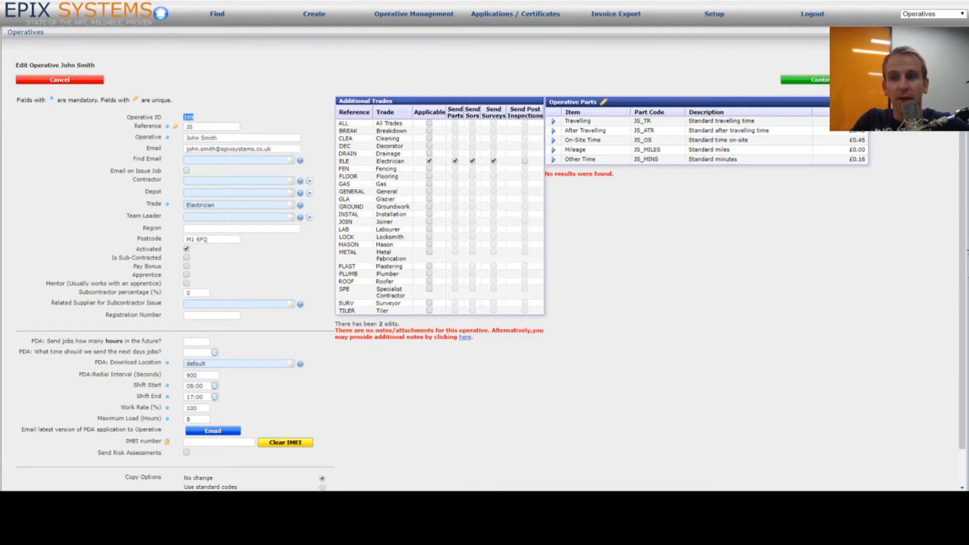
pyautogui.click(848, 79)
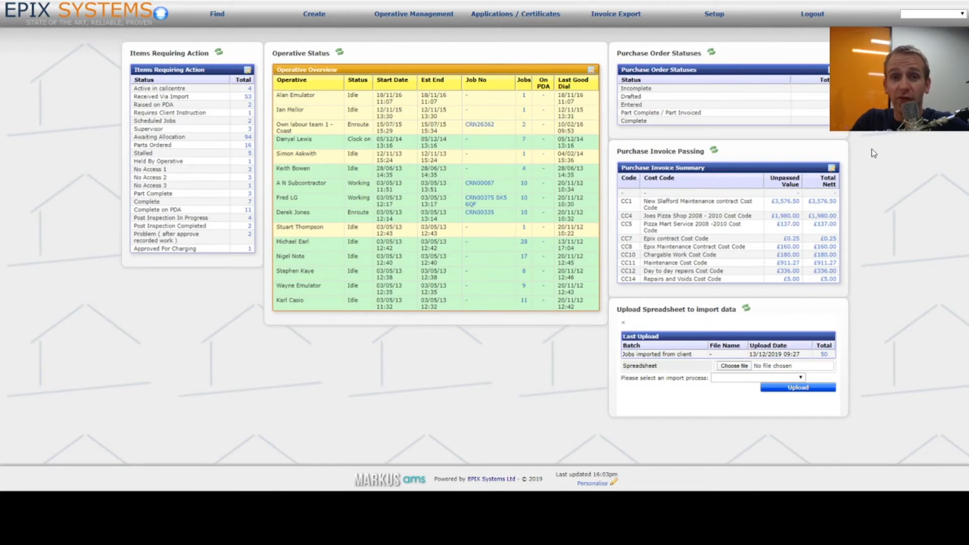
# Step: Find operative 169 via Setup > Operative Setup using a partial name search and open Edit
pyautogui.click(716, 15)
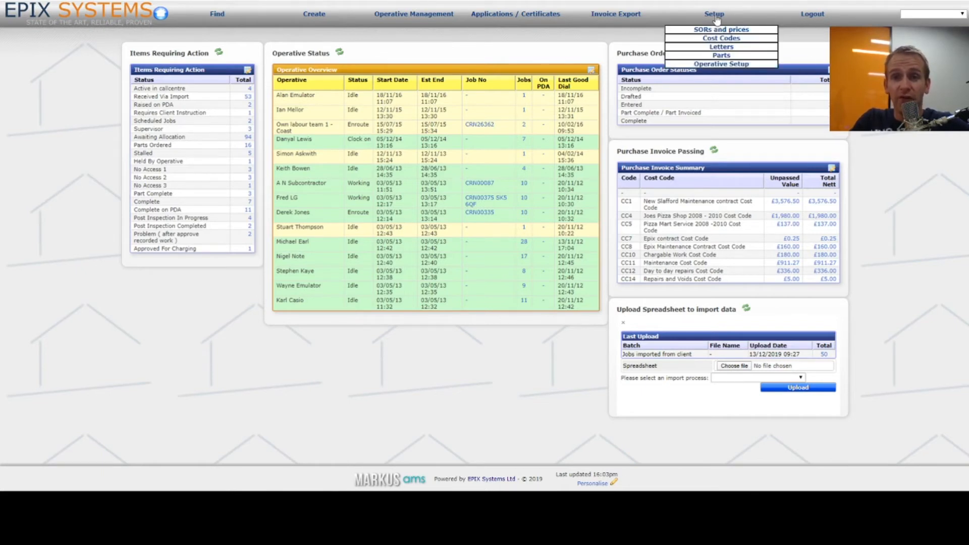
pyautogui.click(745, 64)
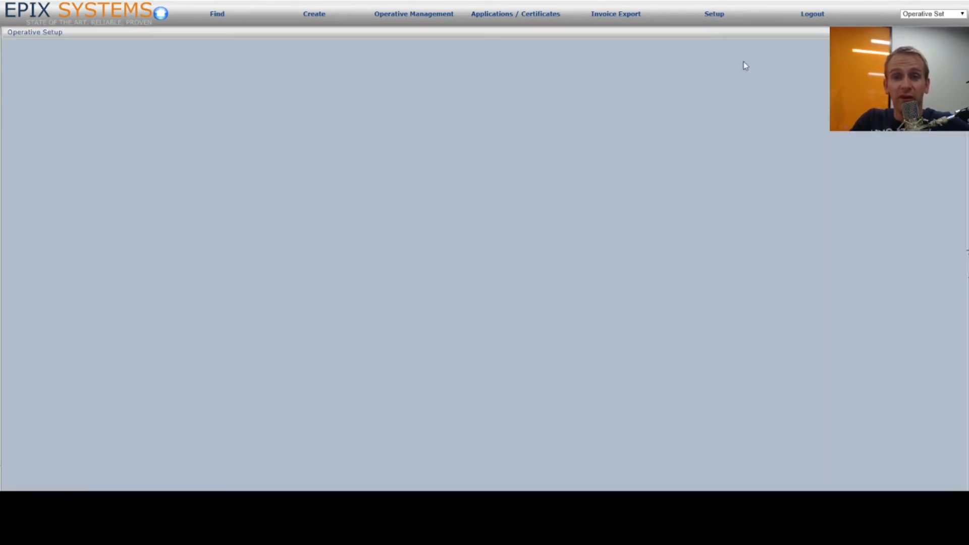
pyautogui.write('smith')
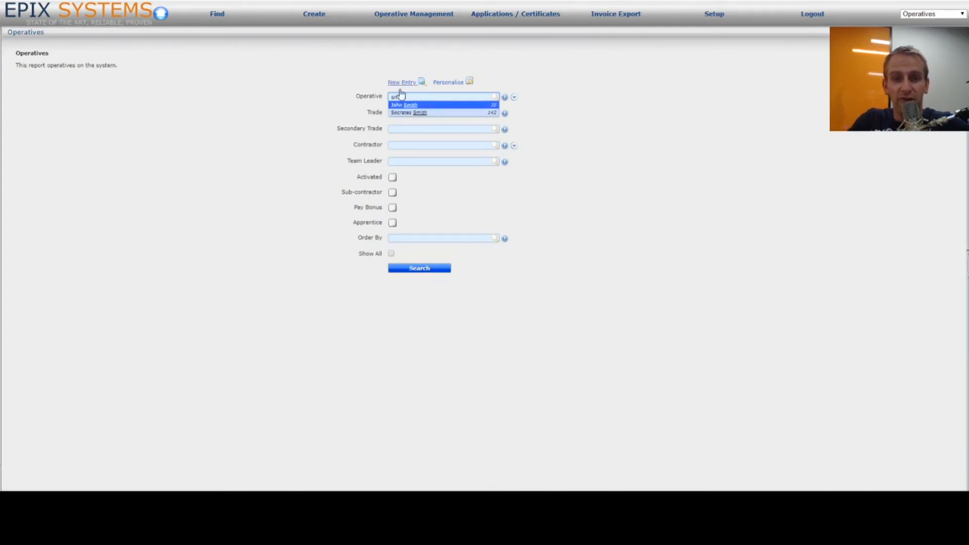
pyautogui.click(418, 106)
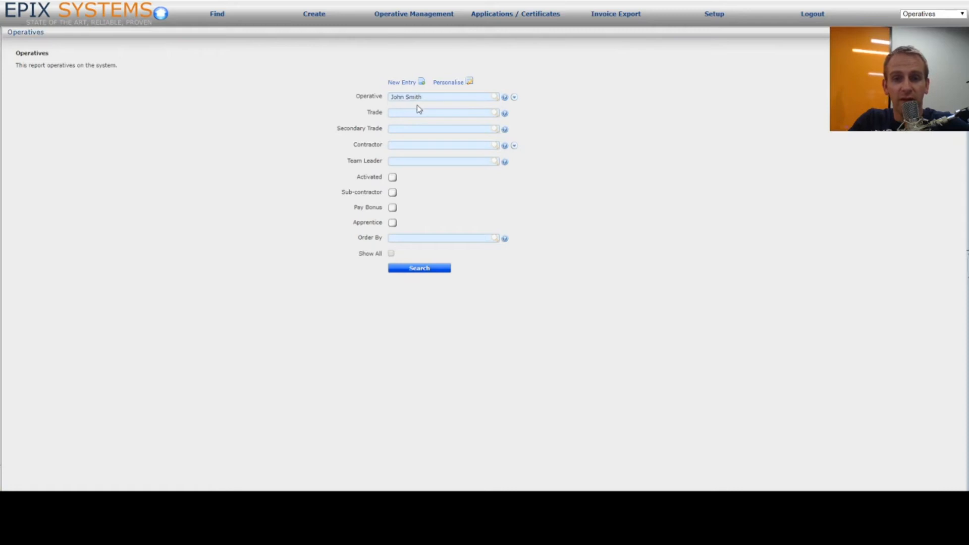
pyautogui.click(418, 268)
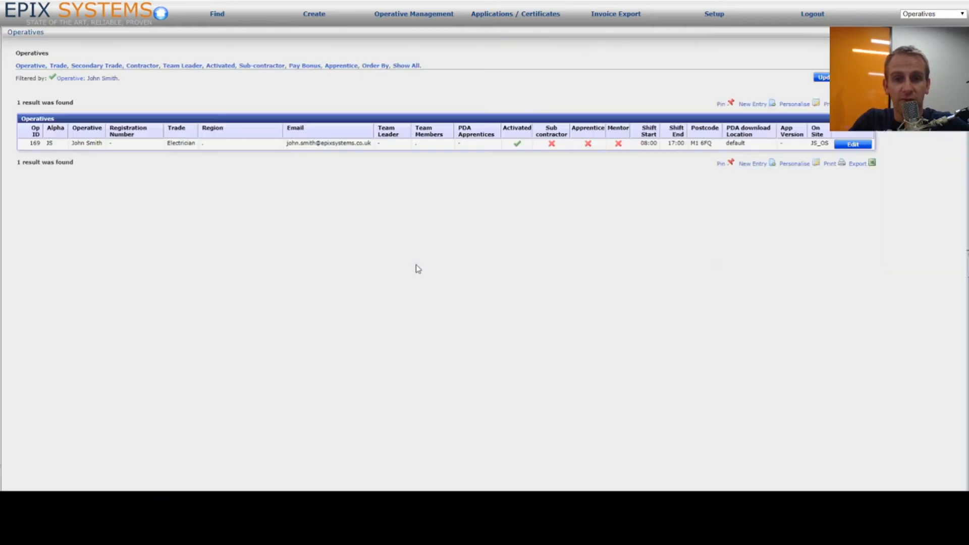
pyautogui.click(868, 146)
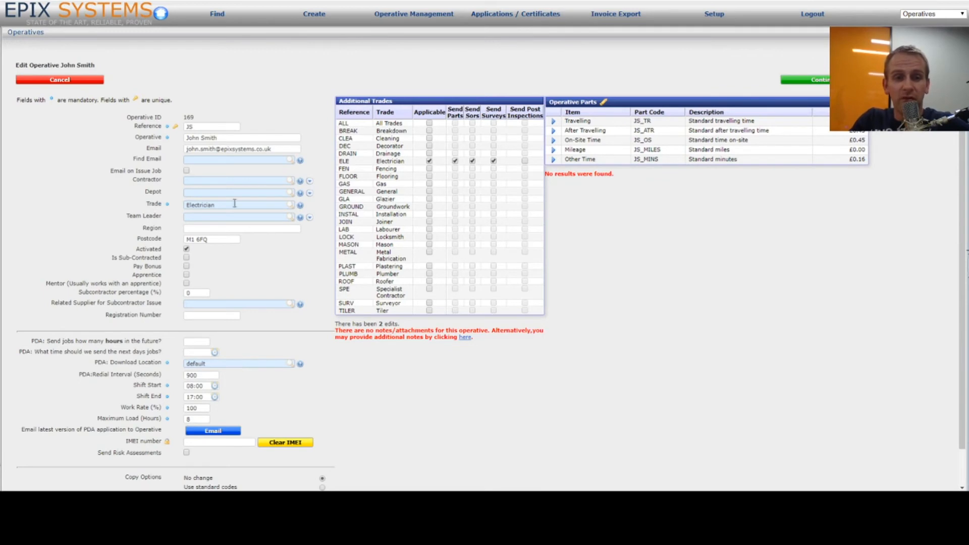
# Step: Cancel an unsaved deactivation of operative 169 and return to the home dashboard
pyautogui.click(187, 249)
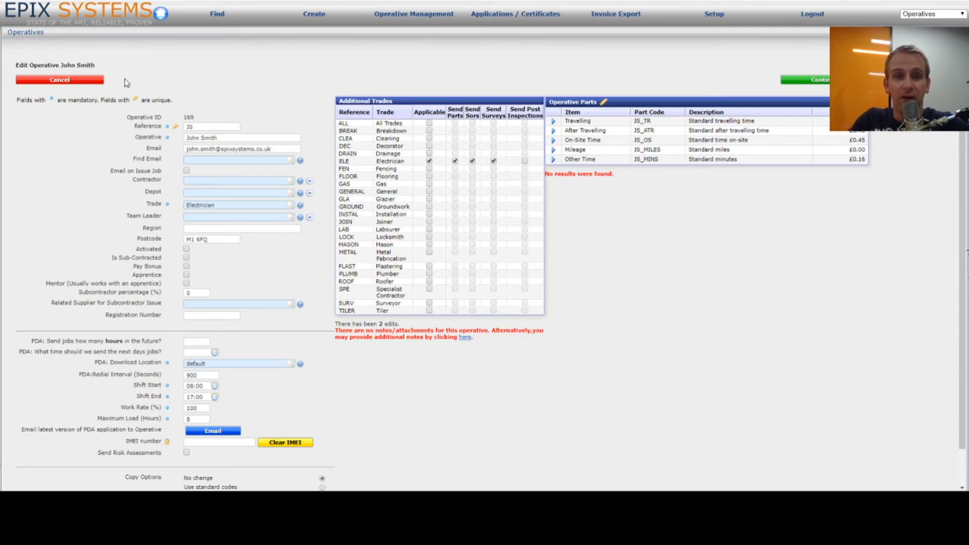
pyautogui.click(65, 80)
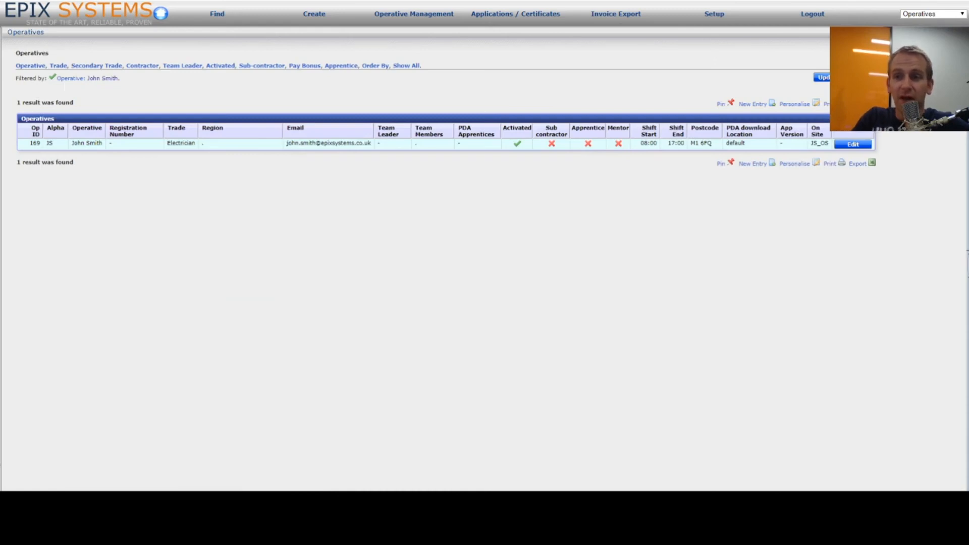
pyautogui.click(959, 2)
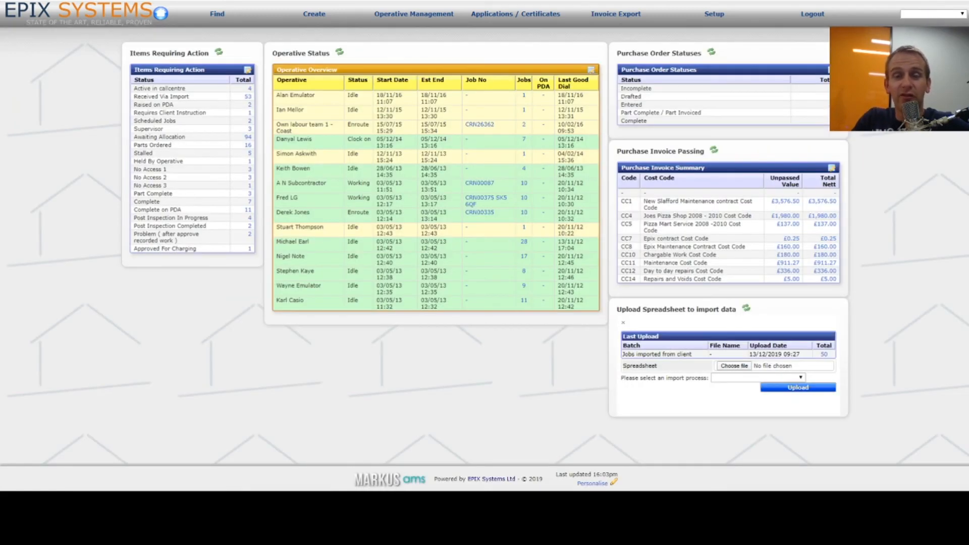